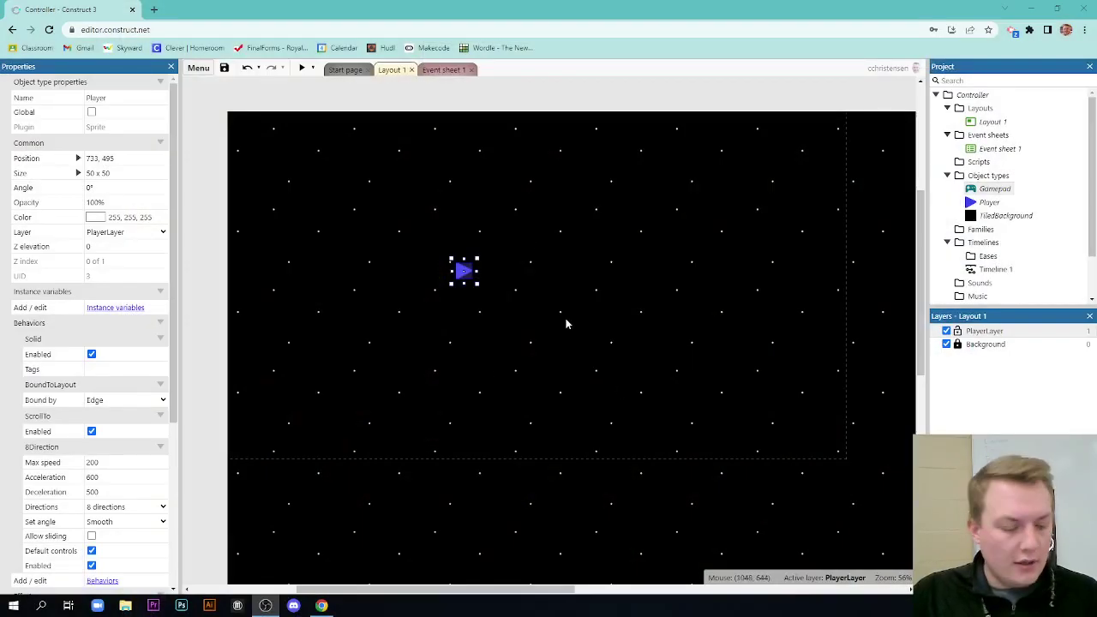
- Glance at the Player's behaviors, then switch to Event sheet 1's four left-stick movement events
{"action": "scroll", "coordinate": [565, 324], "scroll_direction": "down", "scroll_amount": 5, "text": "ctrl"}
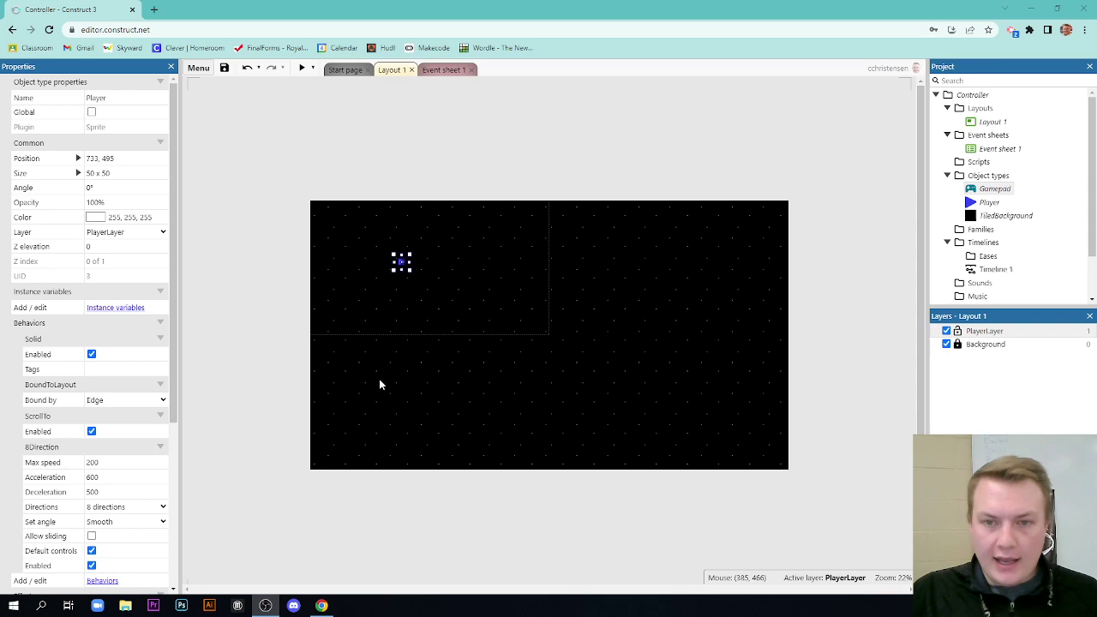
{"action": "scroll", "coordinate": [423, 257], "scroll_direction": "up", "scroll_amount": 6, "text": "ctrl"}
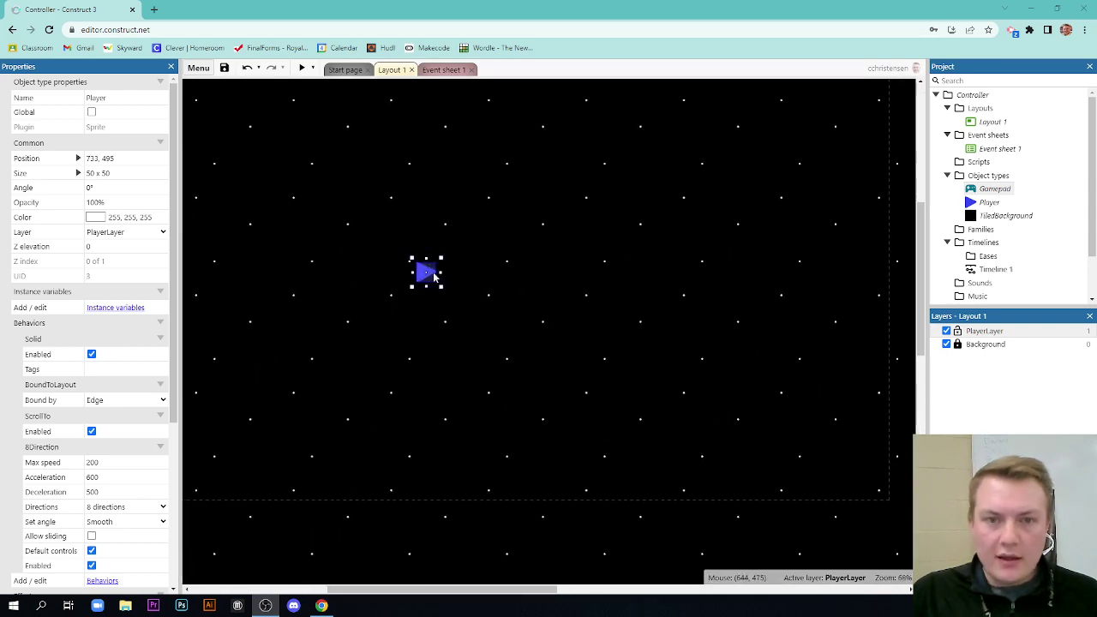
{"action": "scroll", "coordinate": [134, 360], "scroll_direction": "down", "scroll_amount": 3}
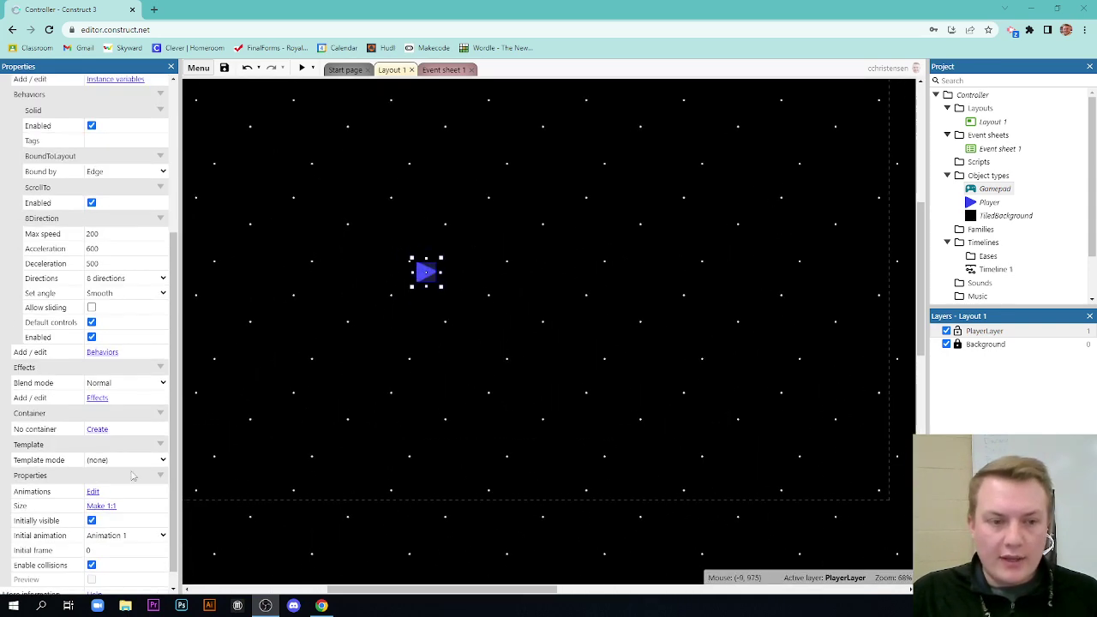
{"action": "left_click", "coordinate": [102, 353]}
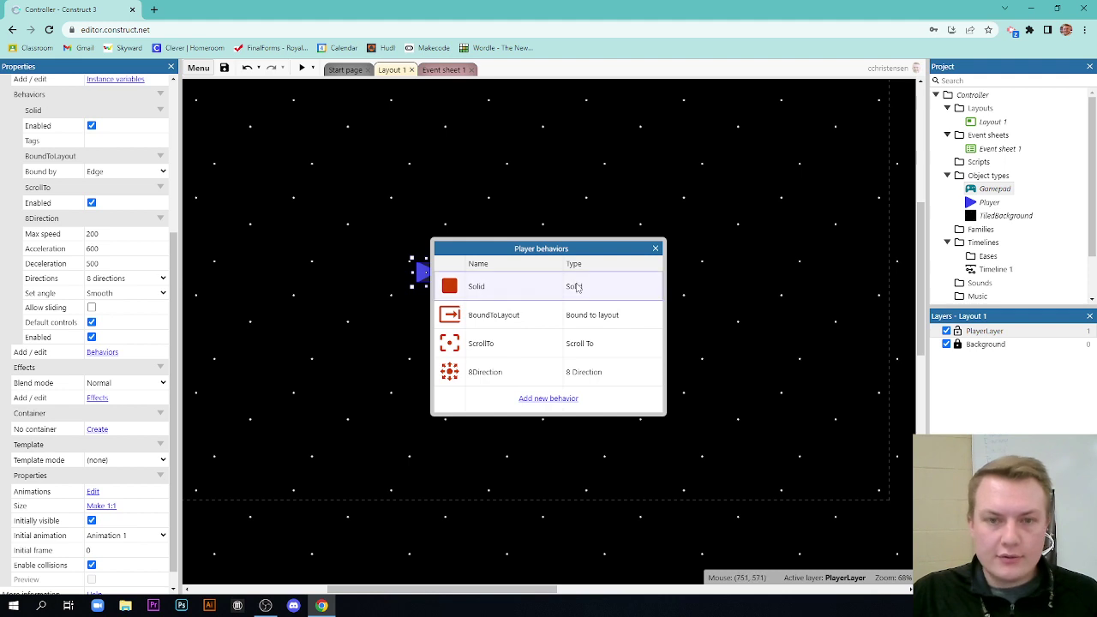
{"action": "left_click", "coordinate": [654, 248]}
{"action": "left_click", "coordinate": [442, 69]}
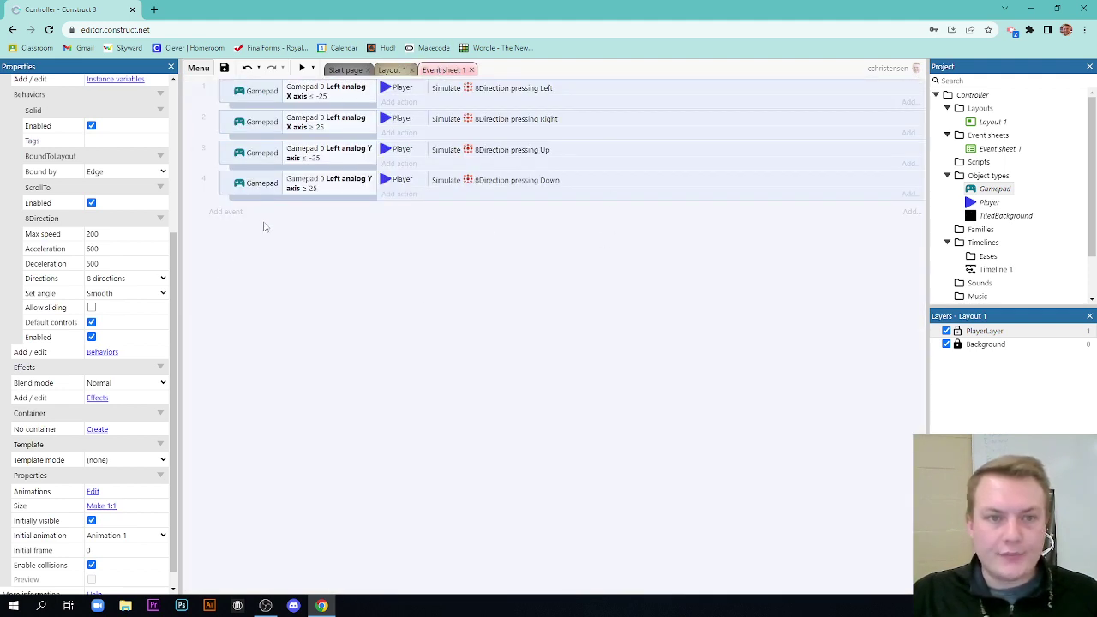
{"action": "left_click", "coordinate": [301, 68]}
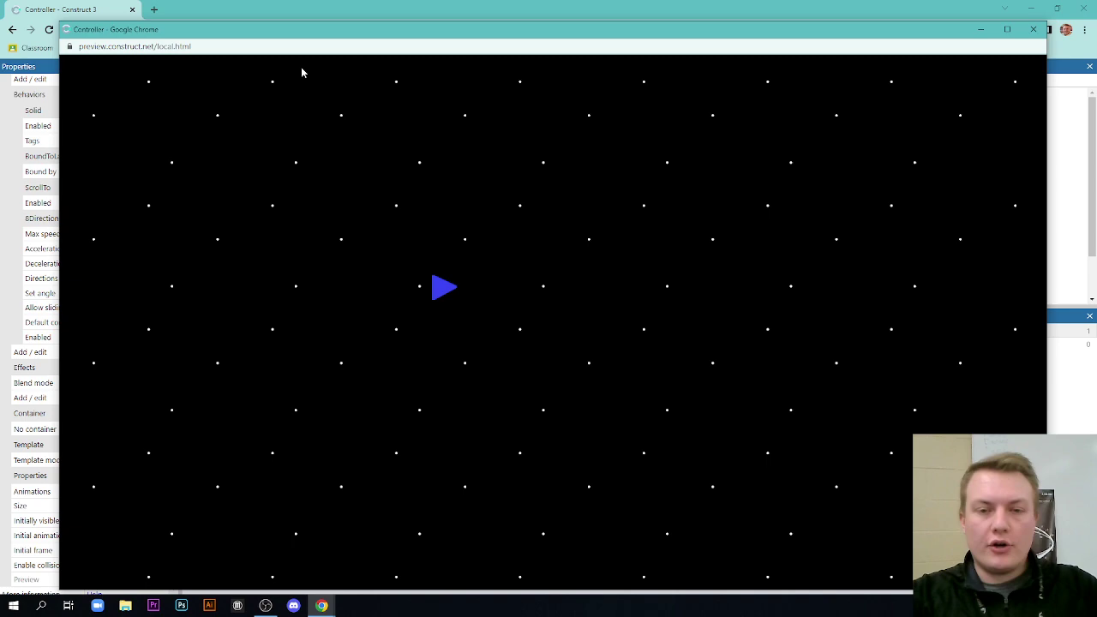
{"action": "left_click", "coordinate": [1032, 29]}
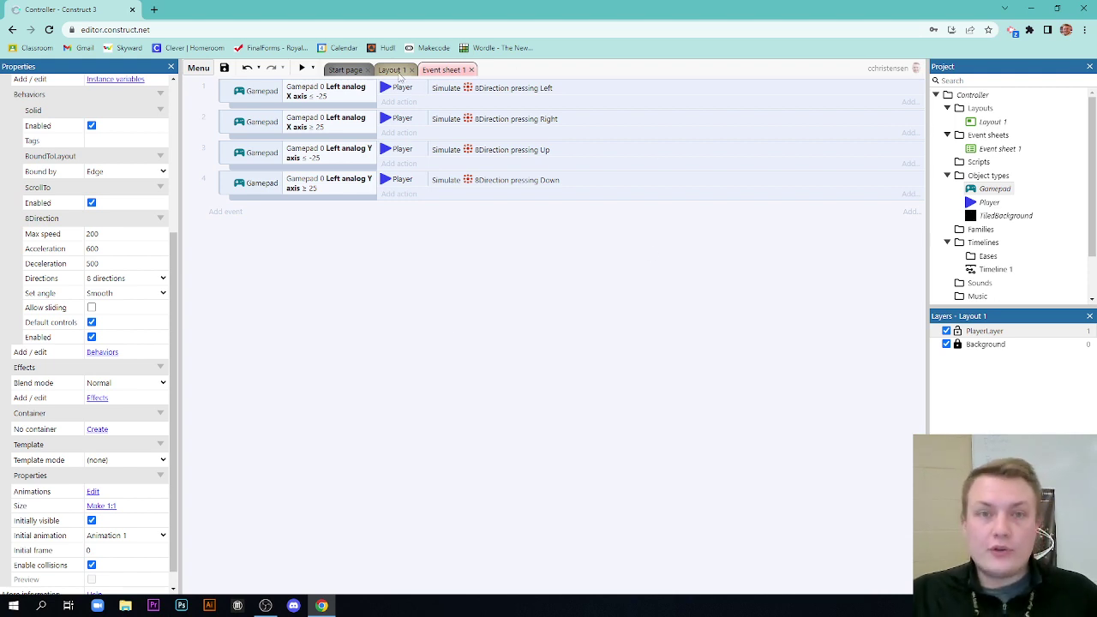
- Back in Layout 1, create a Sprite object type by searching 'sprite' in the new object dialog
{"action": "left_click", "coordinate": [393, 70]}
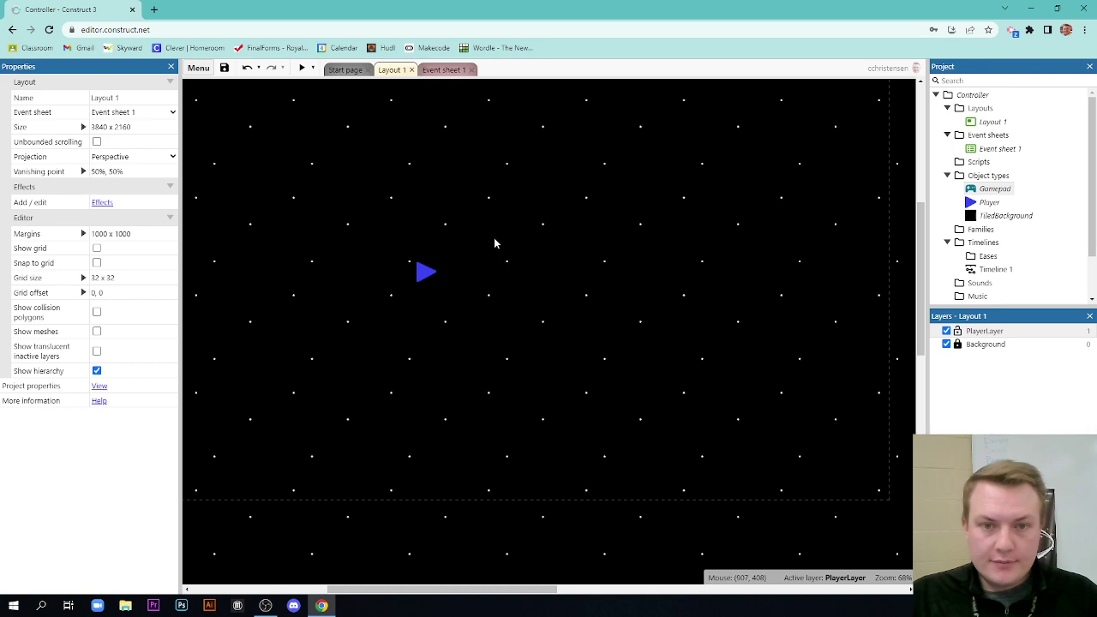
{"action": "scroll", "coordinate": [467, 236], "scroll_direction": "down", "scroll_amount": 3}
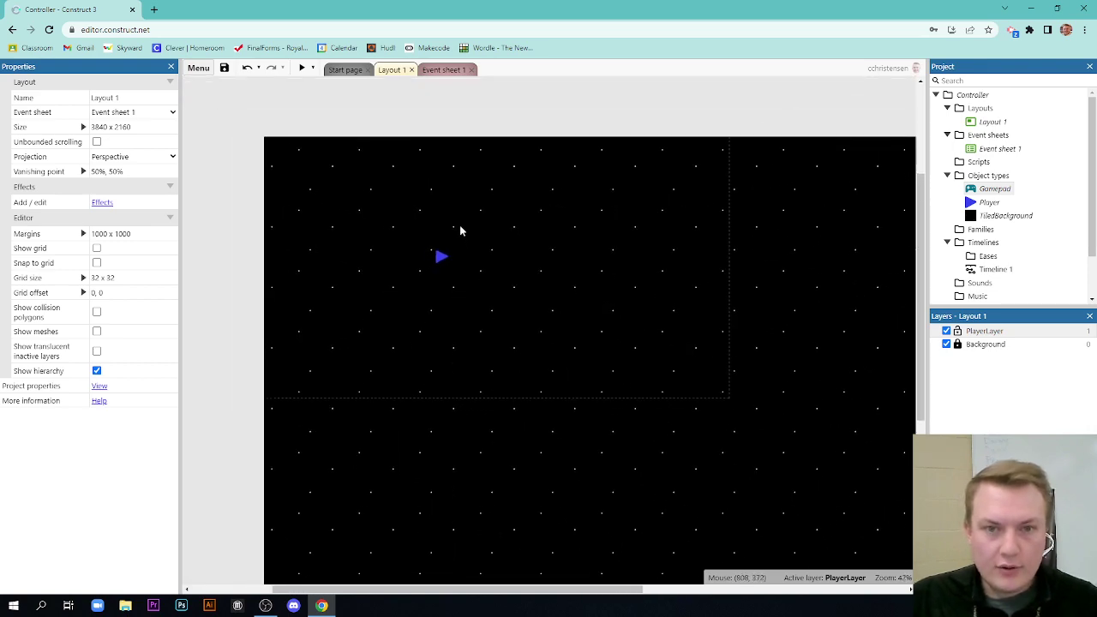
{"action": "double_click", "coordinate": [445, 127]}
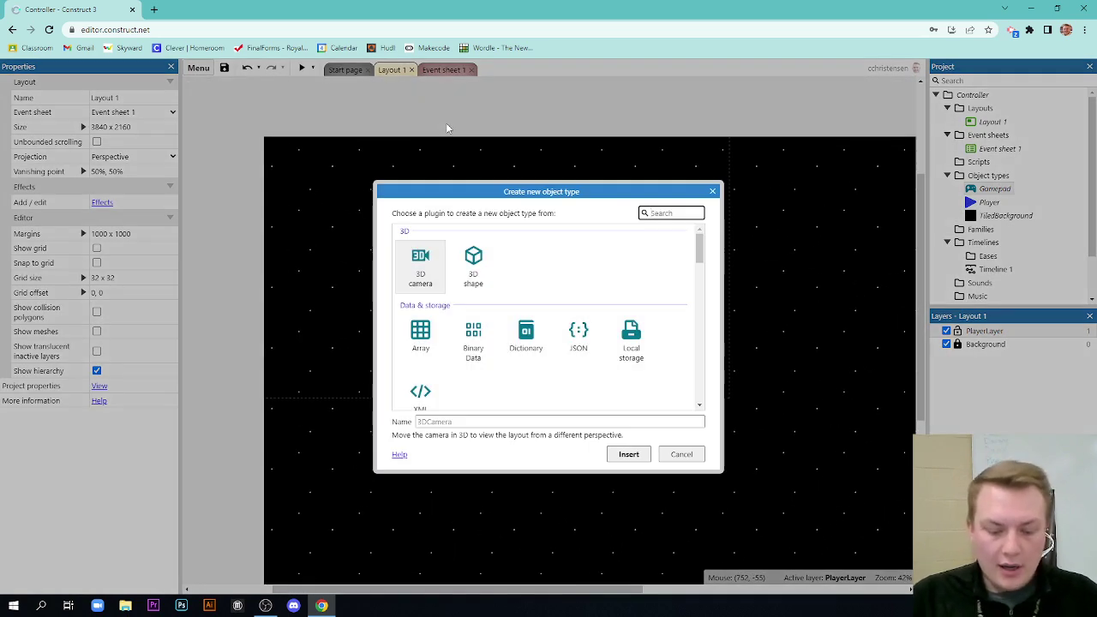
{"action": "type", "text": "sp"}
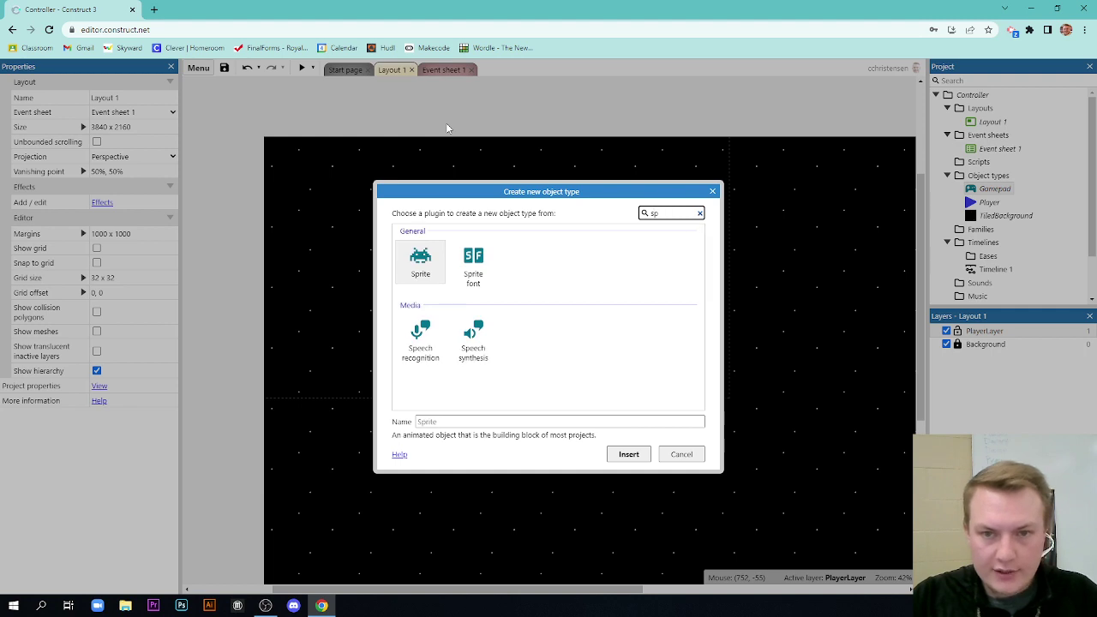
{"action": "type", "text": "rite"}
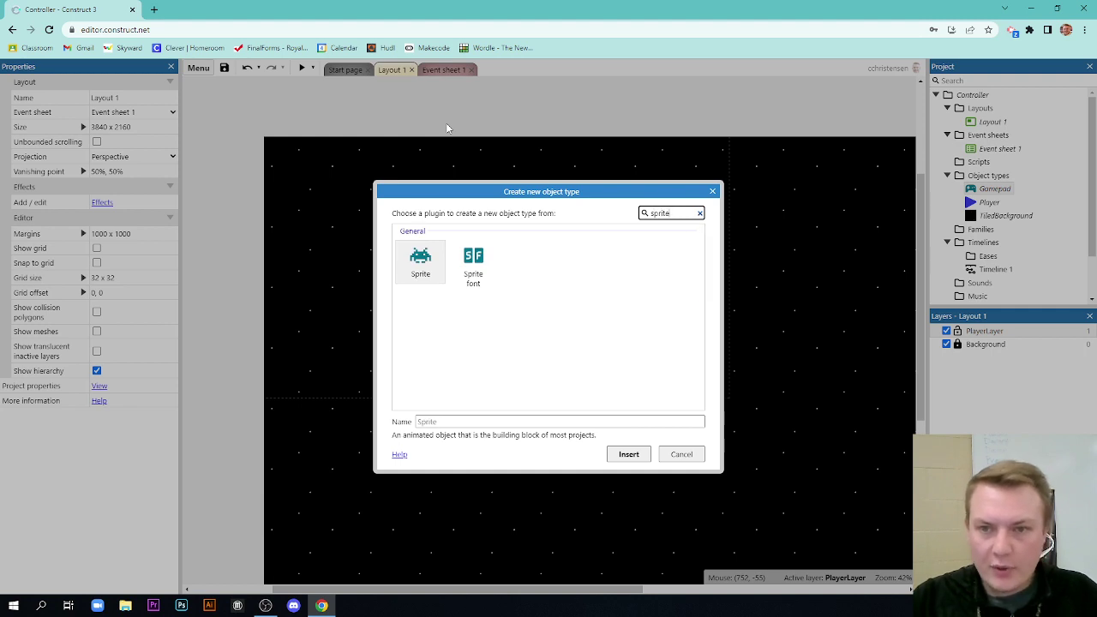
{"action": "double_click", "coordinate": [419, 263]}
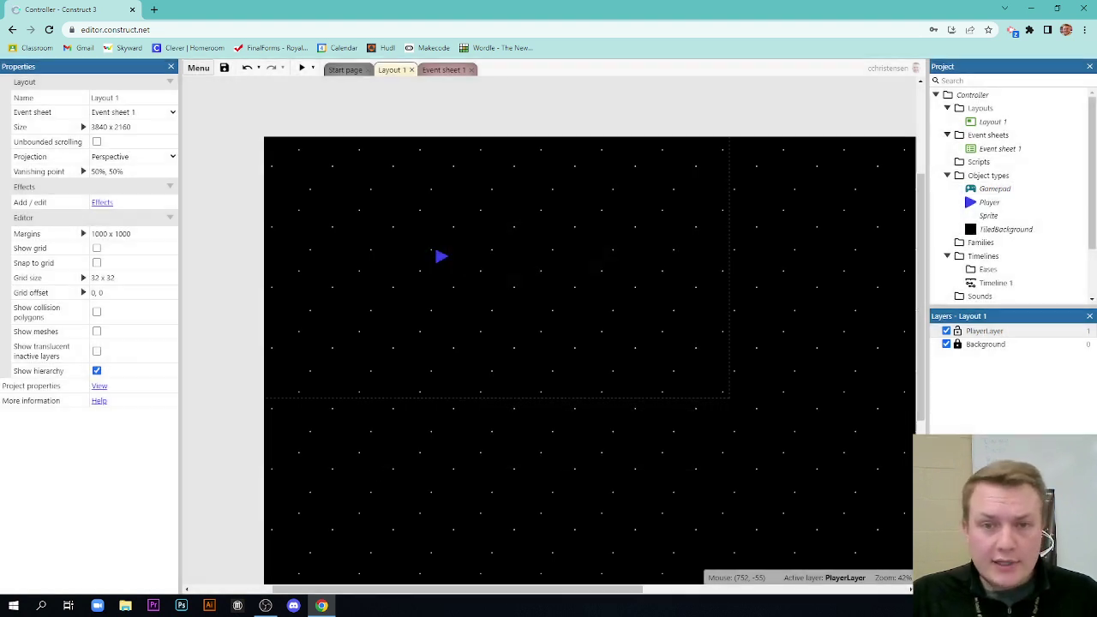
- Place the Sprite and resize its canvas to 15×5 with Keep aspect ratio unchecked
{"action": "left_click", "coordinate": [443, 110]}
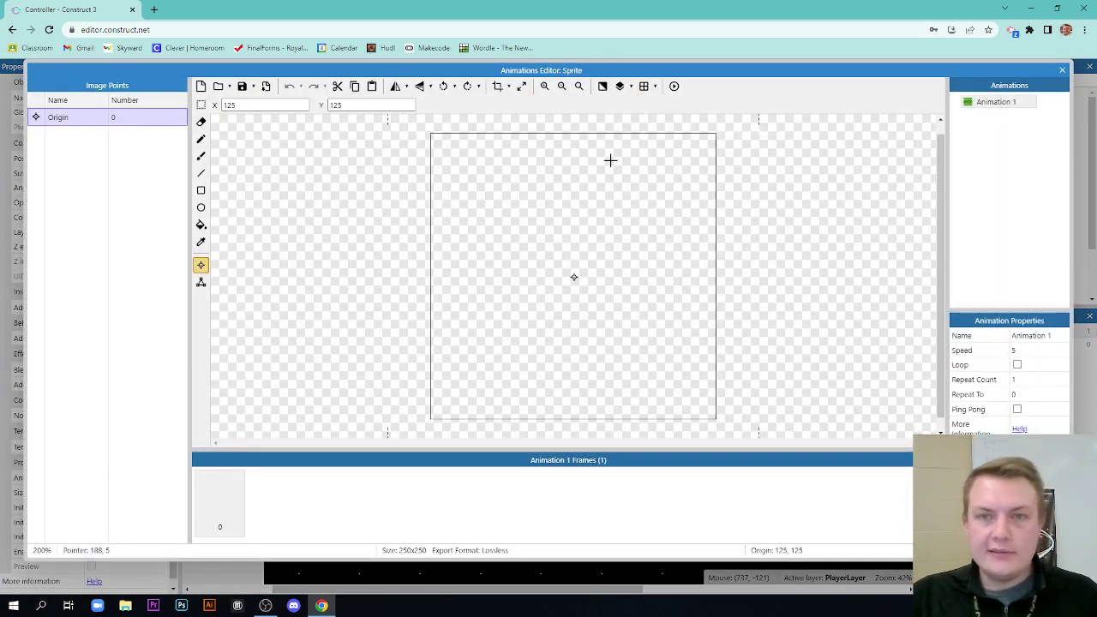
{"action": "left_click", "coordinate": [521, 87]}
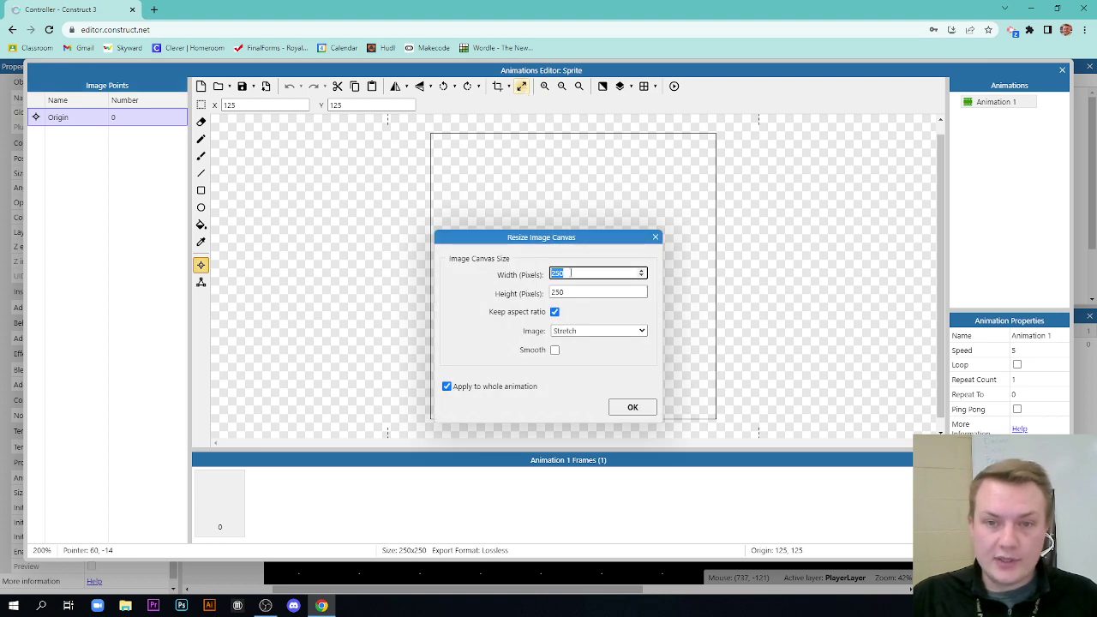
{"action": "left_click", "coordinate": [555, 316]}
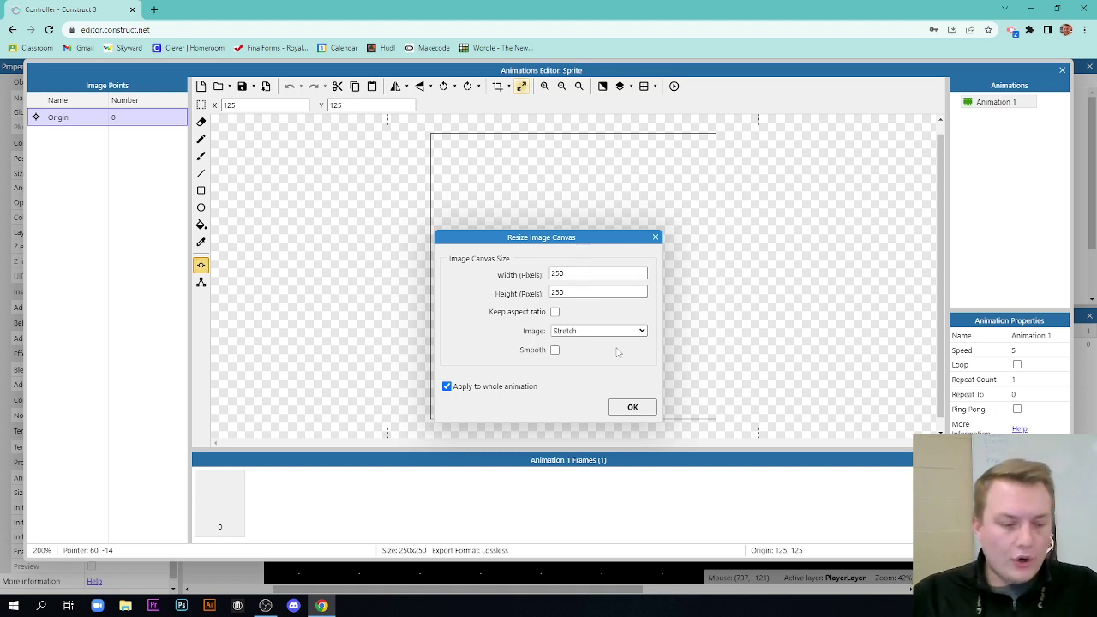
{"action": "double_click", "coordinate": [575, 291]}
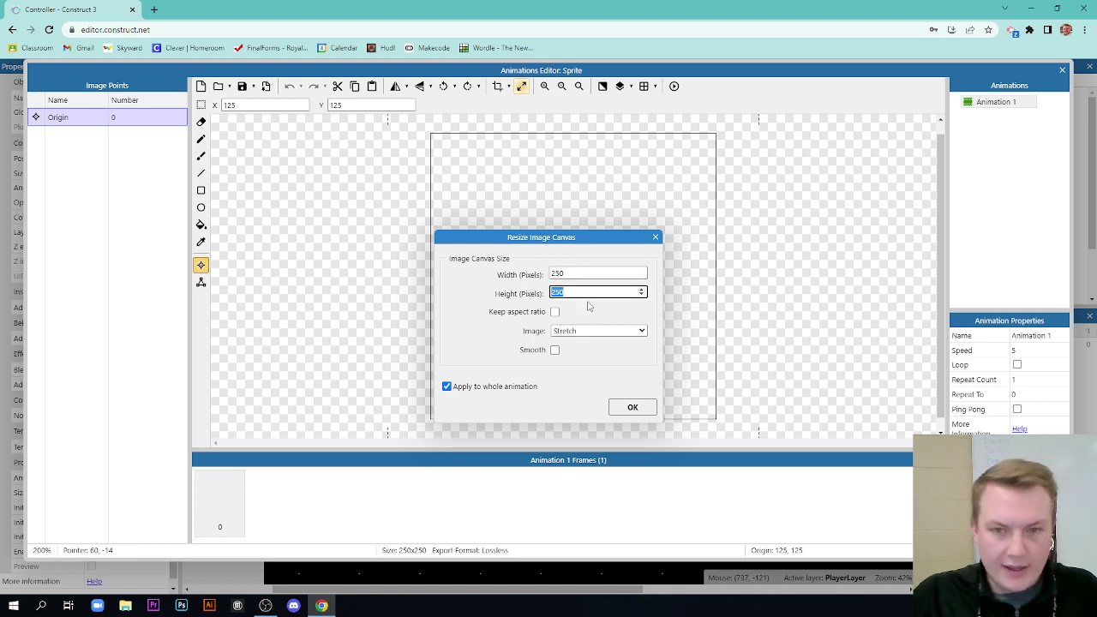
{"action": "type", "text": "5"}
{"action": "double_click", "coordinate": [569, 271]}
{"action": "type", "text": "15"}
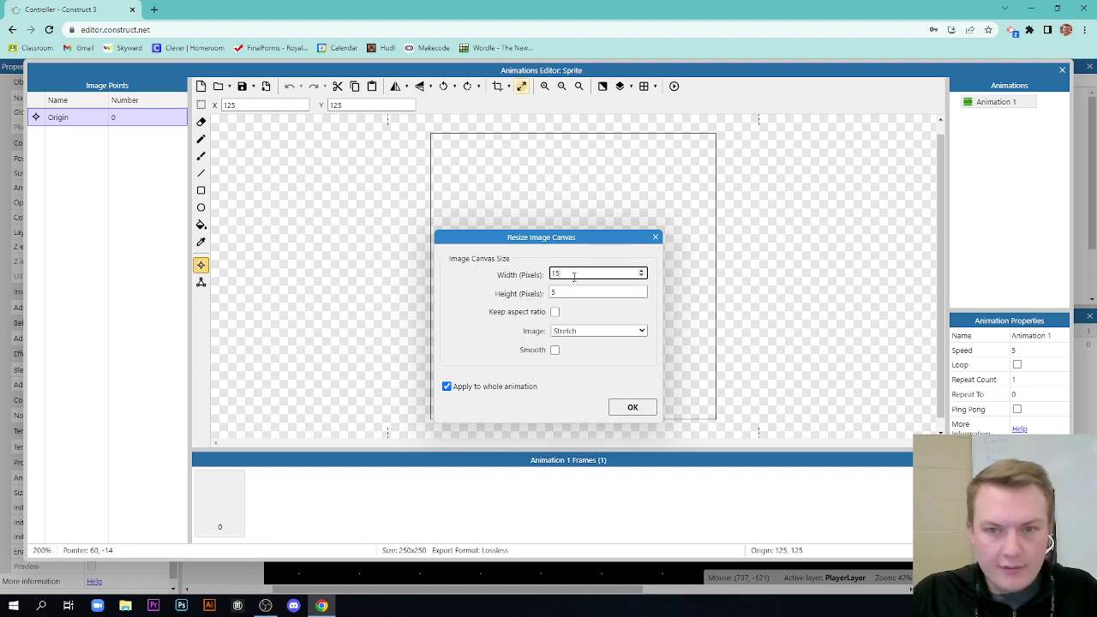
{"action": "left_click", "coordinate": [629, 405]}
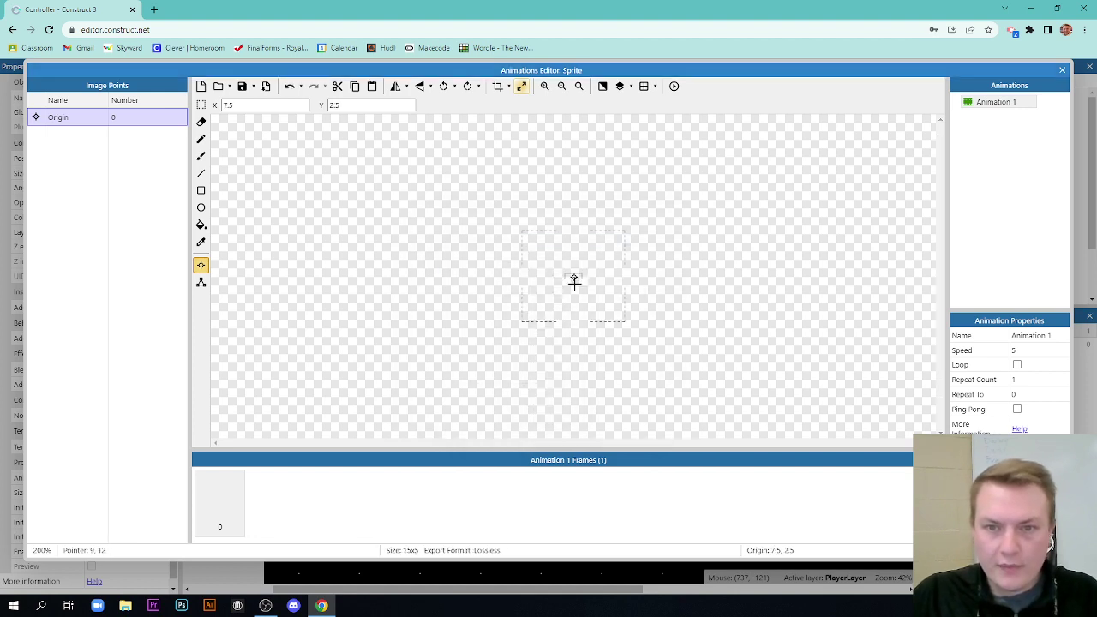
- Resize the sprite's canvas again to 25×10 pixels
{"action": "scroll", "coordinate": [588, 277], "scroll_direction": "up", "scroll_amount": 5}
{"action": "scroll", "coordinate": [593, 276], "scroll_direction": "down", "scroll_amount": 1}
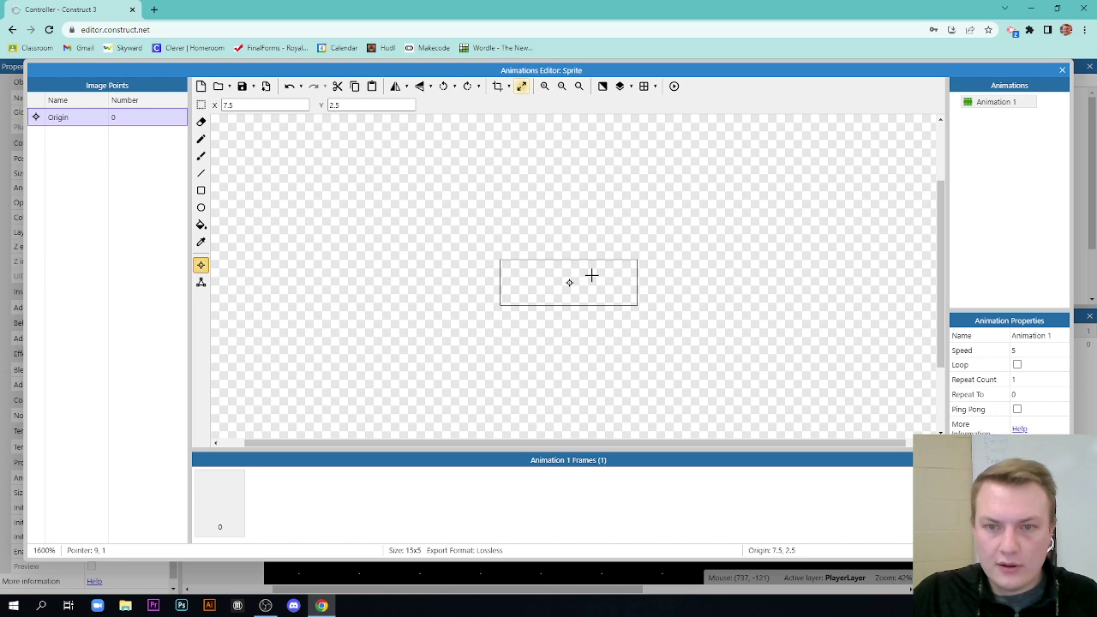
{"action": "scroll", "coordinate": [566, 244], "scroll_direction": "down", "scroll_amount": 1}
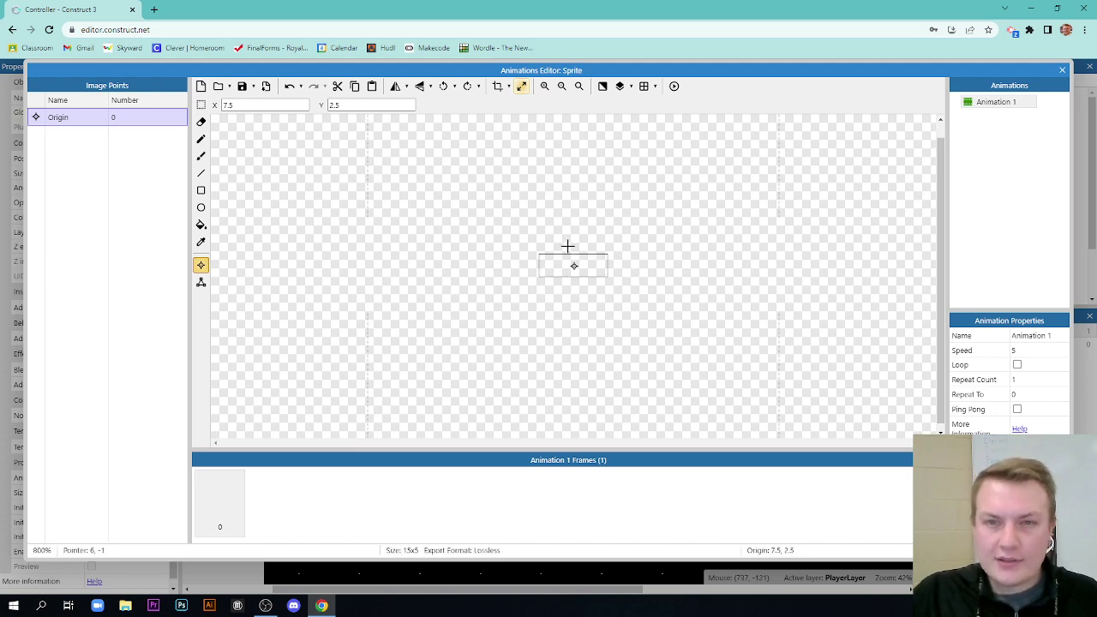
{"action": "left_click", "coordinate": [521, 86]}
{"action": "left_click", "coordinate": [566, 293]}
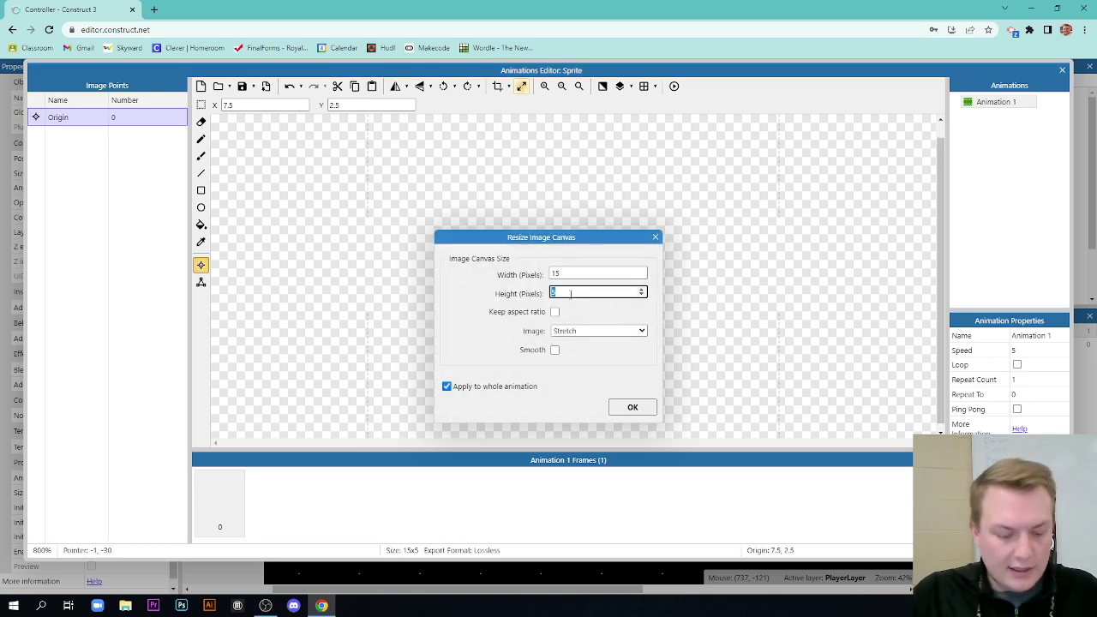
{"action": "left_click", "coordinate": [576, 272]}
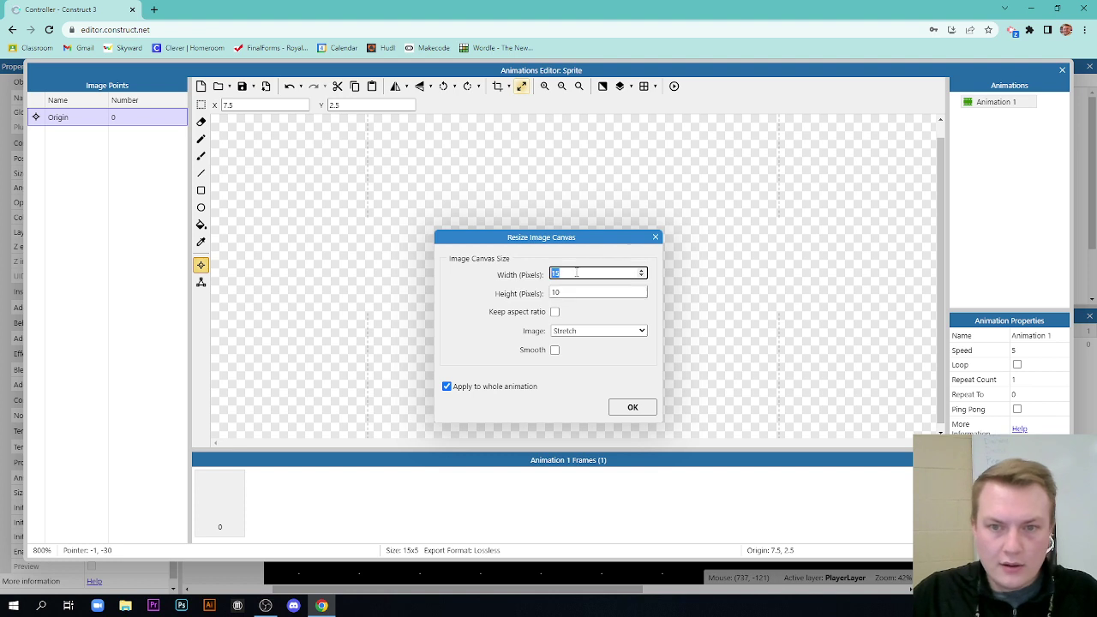
{"action": "type", "text": "25"}
{"action": "left_click", "coordinate": [632, 407]}
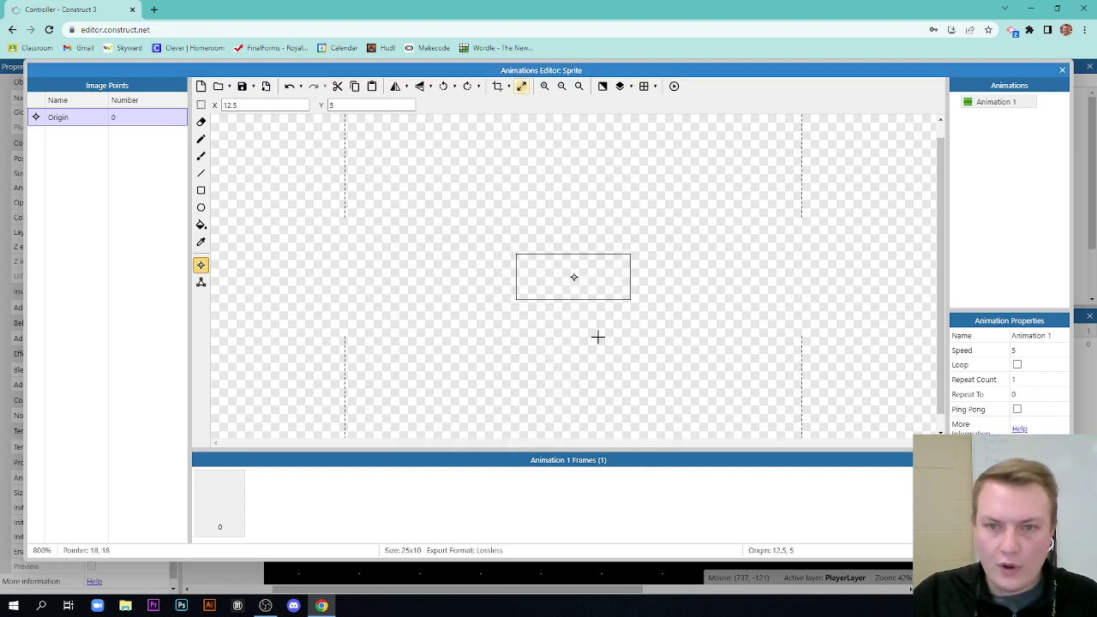
{"action": "scroll", "coordinate": [597, 299], "scroll_direction": "up", "scroll_amount": 1}
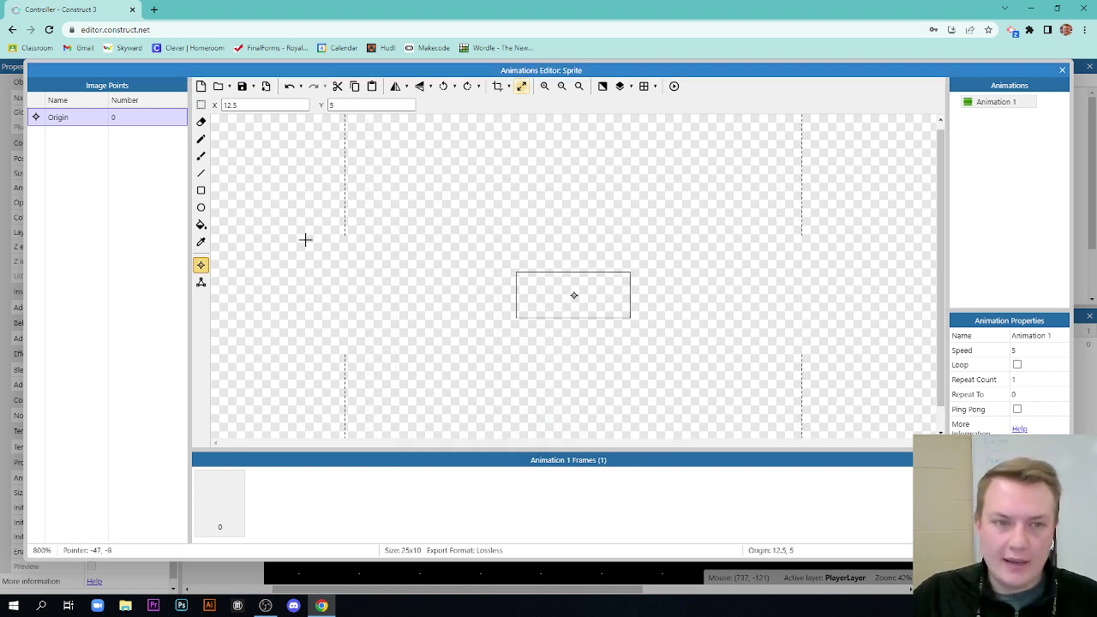
- Fill the 25×10 sprite image solid bright green (RGB 62, 245, 55) with the Fill tool
{"action": "scroll", "coordinate": [507, 283], "scroll_direction": "down", "scroll_amount": 1, "text": "ctrl"}
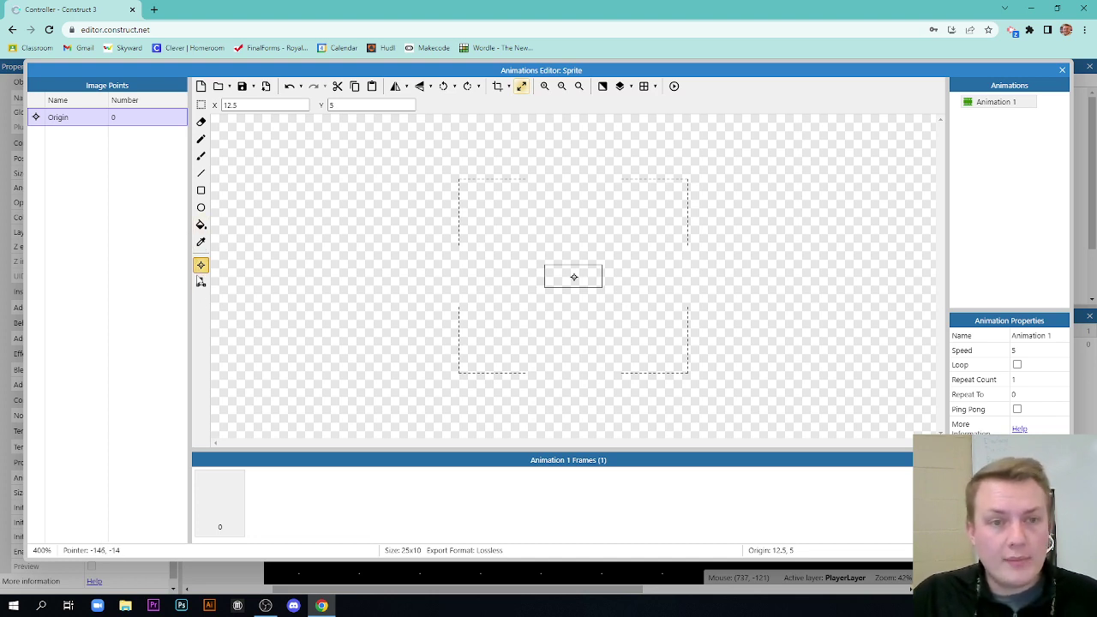
{"action": "left_click", "coordinate": [201, 282]}
{"action": "left_click", "coordinate": [200, 265]}
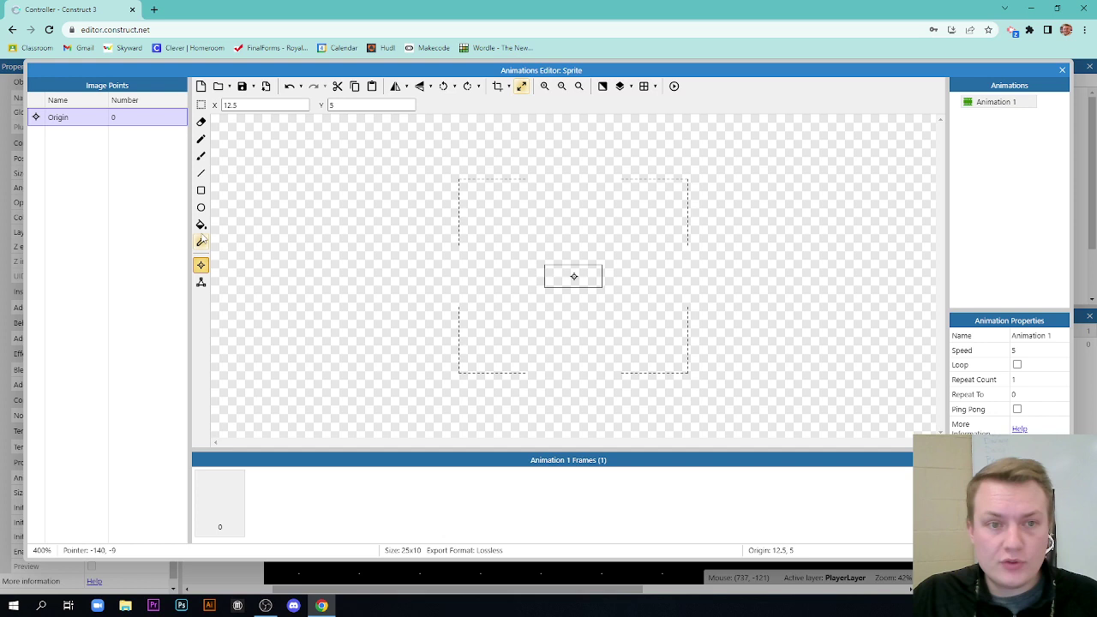
{"action": "left_click", "coordinate": [201, 225]}
{"action": "left_click", "coordinate": [79, 103]}
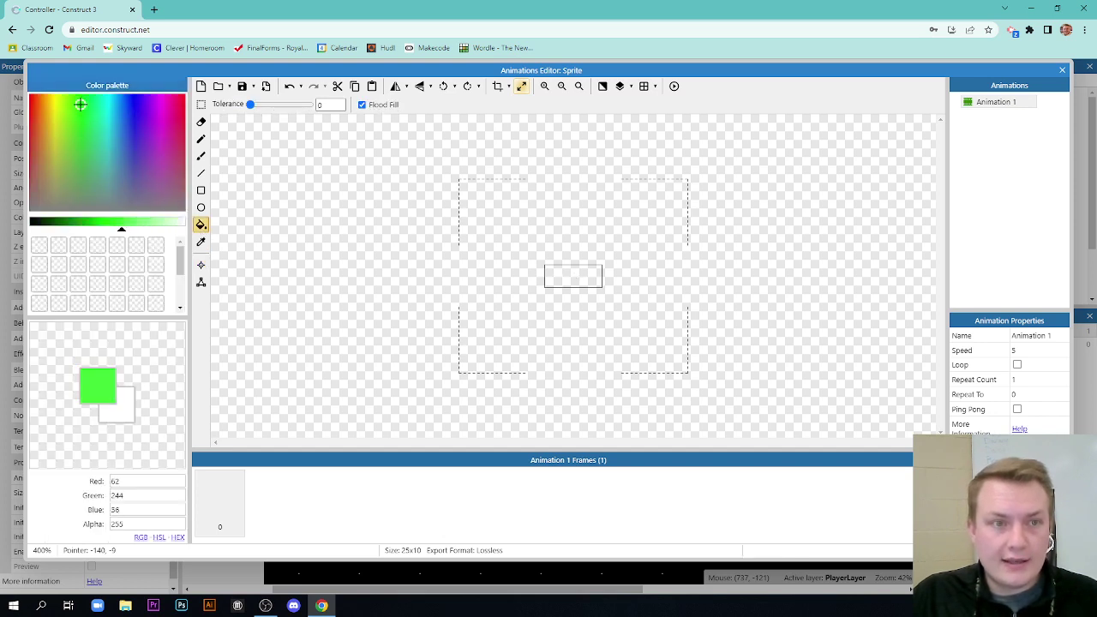
{"action": "left_click", "coordinate": [562, 281]}
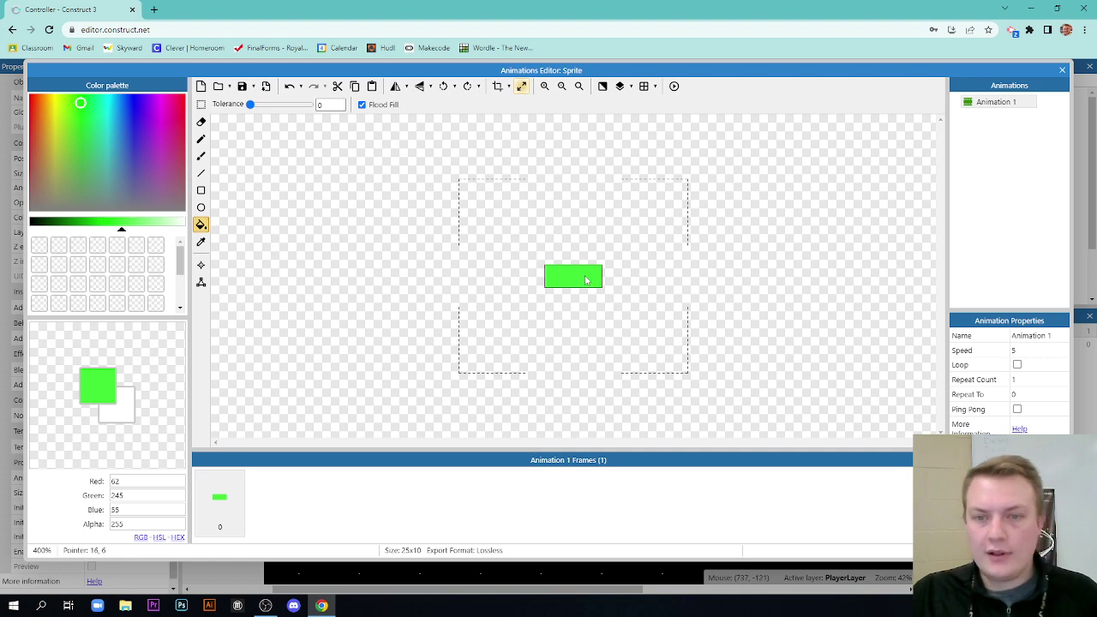
- Close the Animations Editor to return to Layout 1
{"action": "left_click", "coordinate": [1061, 70]}
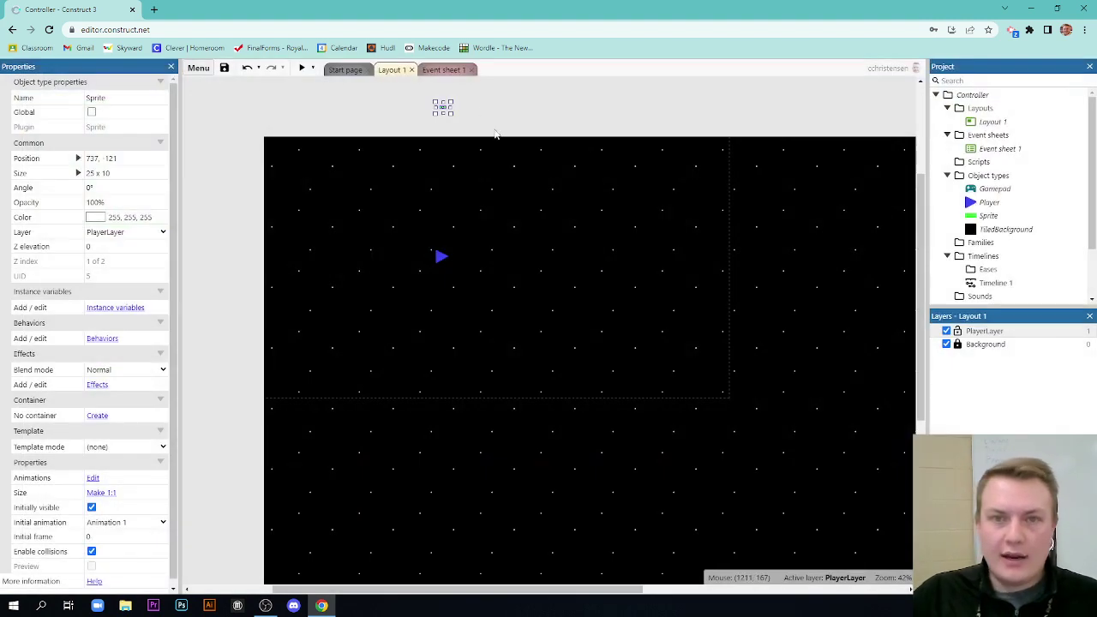
{"action": "scroll", "coordinate": [442, 102], "scroll_direction": "up", "scroll_amount": 4, "text": "ctrl"}
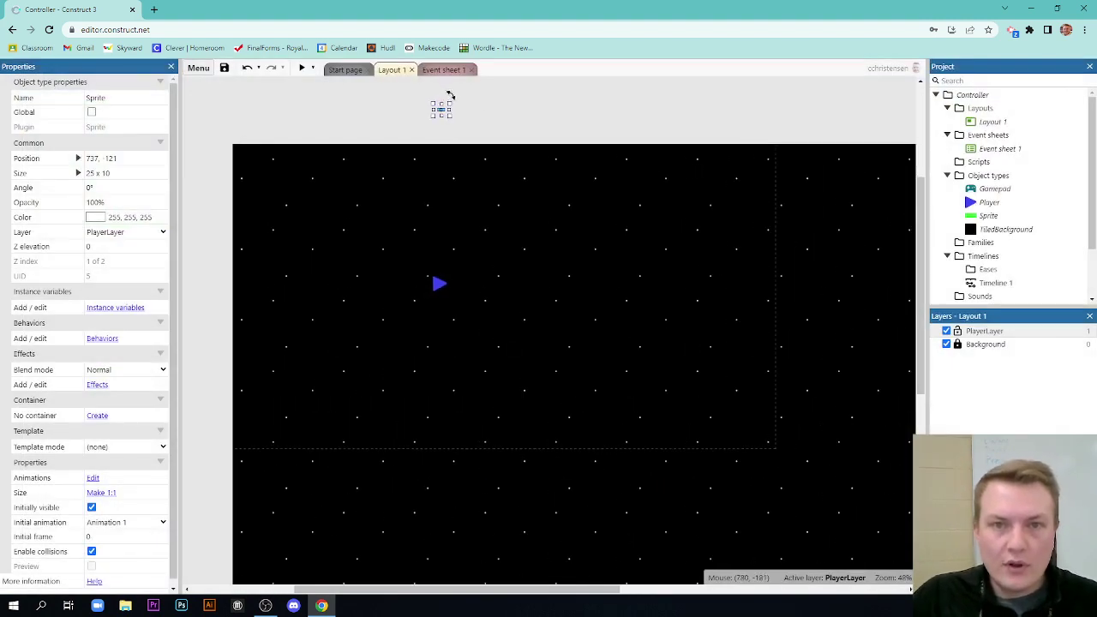
{"action": "scroll", "coordinate": [441, 97], "scroll_direction": "up", "scroll_amount": 2, "text": "ctrl"}
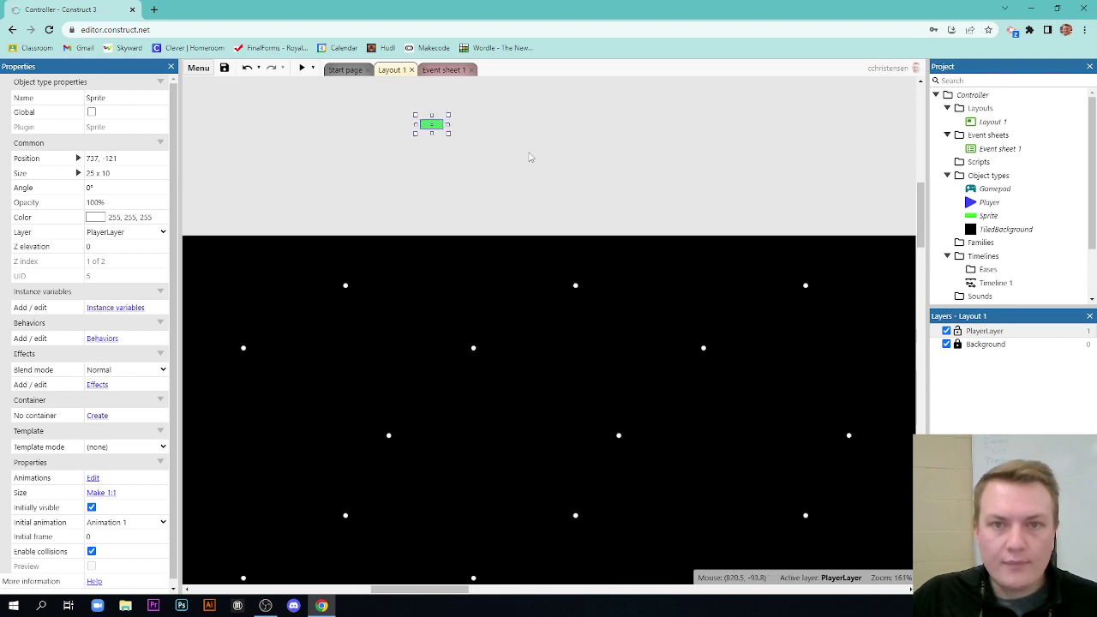
{"action": "scroll", "coordinate": [472, 140], "scroll_direction": "down", "scroll_amount": 3, "text": "ctrl"}
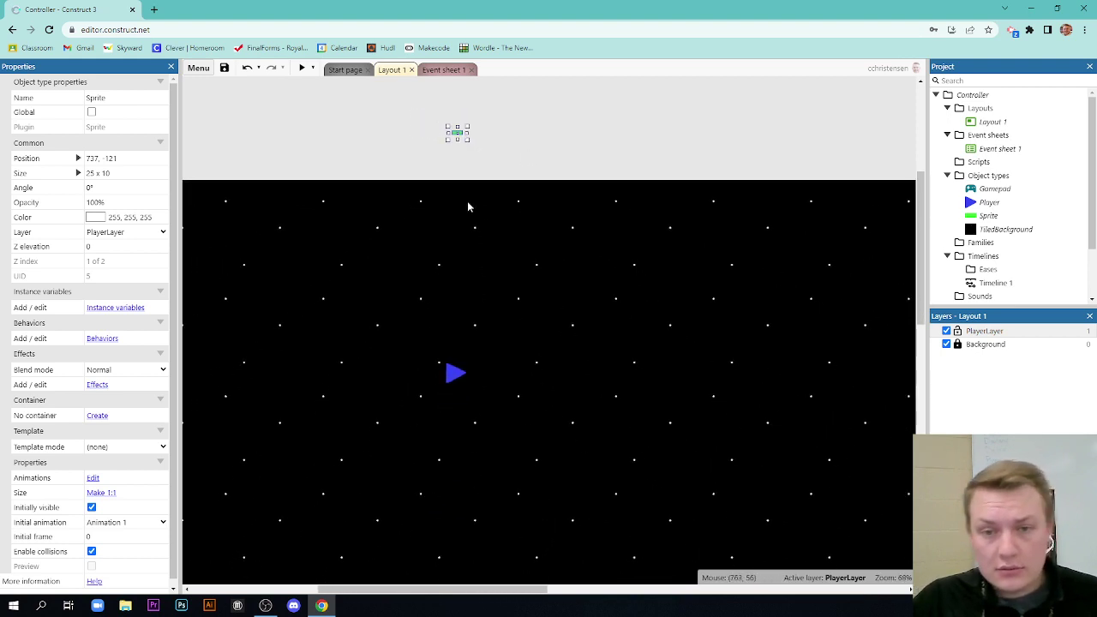
- Rename the Sprite object type in the Project panel to 'Laser'
{"action": "left_click", "coordinate": [993, 217]}
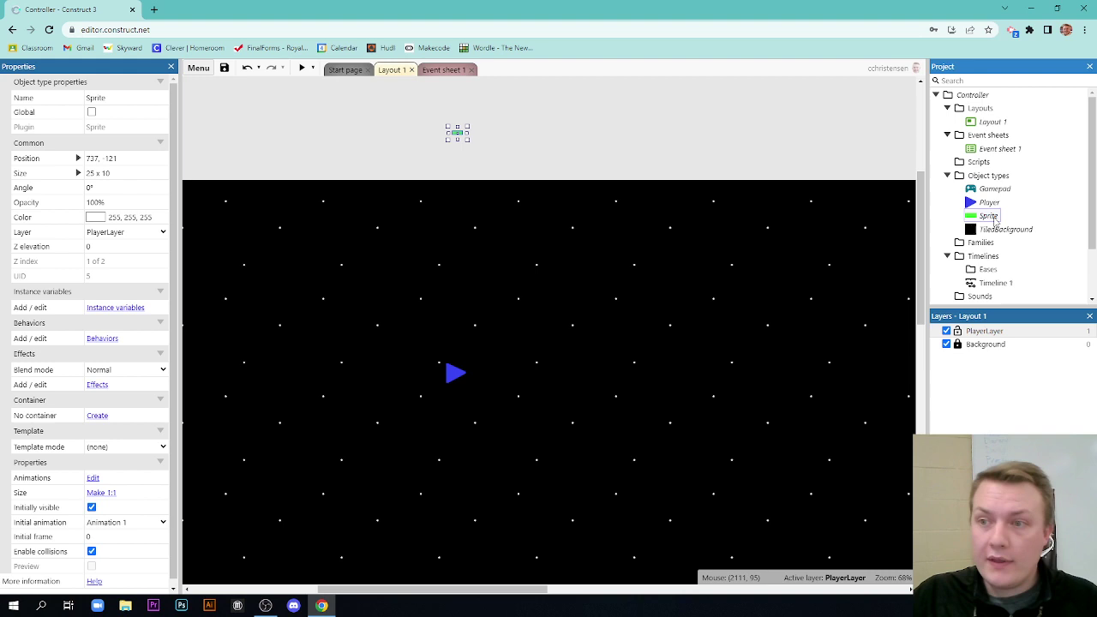
{"action": "right_click", "coordinate": [994, 220]}
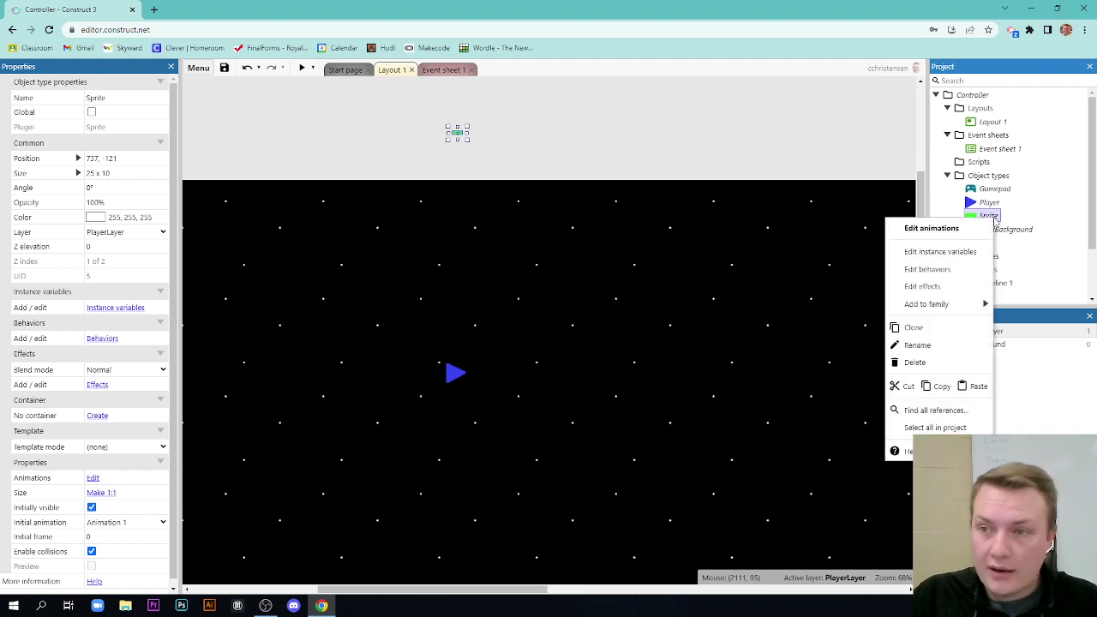
{"action": "left_click", "coordinate": [949, 347]}
{"action": "type", "text": "Laser"}
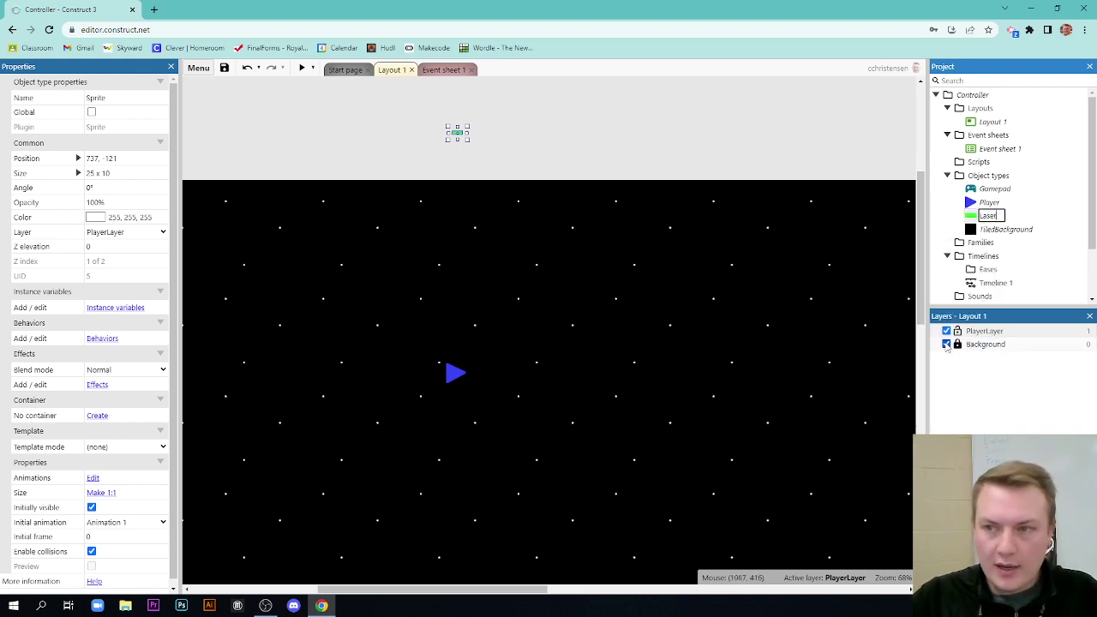
{"action": "key", "text": "Return"}
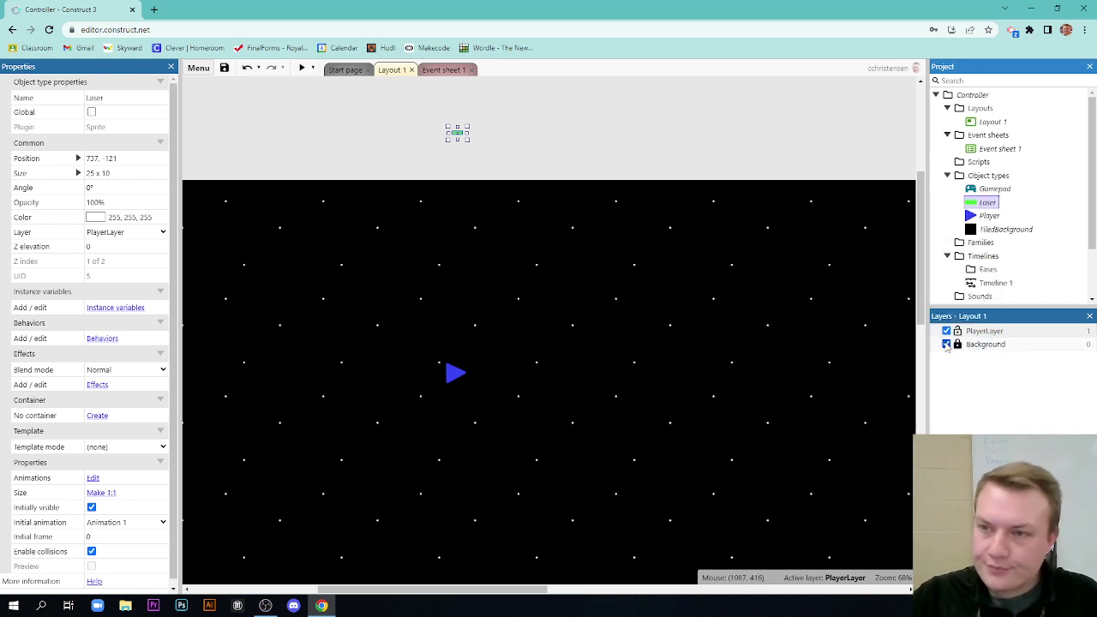
- Add the Destroy outside layout behavior to the Laser
{"action": "left_click", "coordinate": [988, 216]}
{"action": "left_click", "coordinate": [985, 203]}
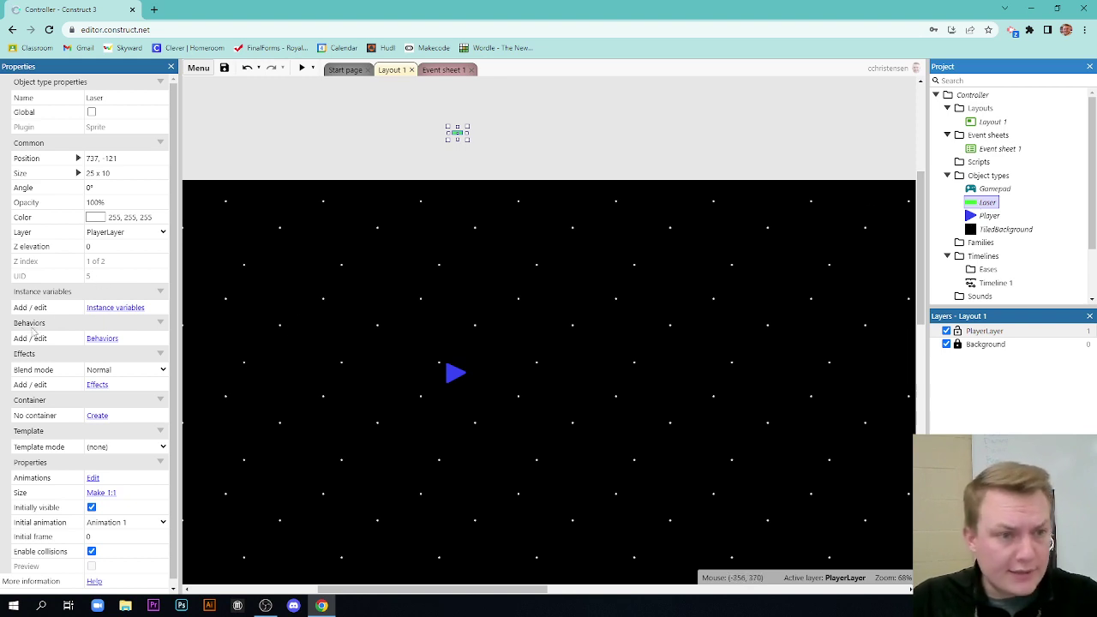
{"action": "left_click", "coordinate": [113, 343]}
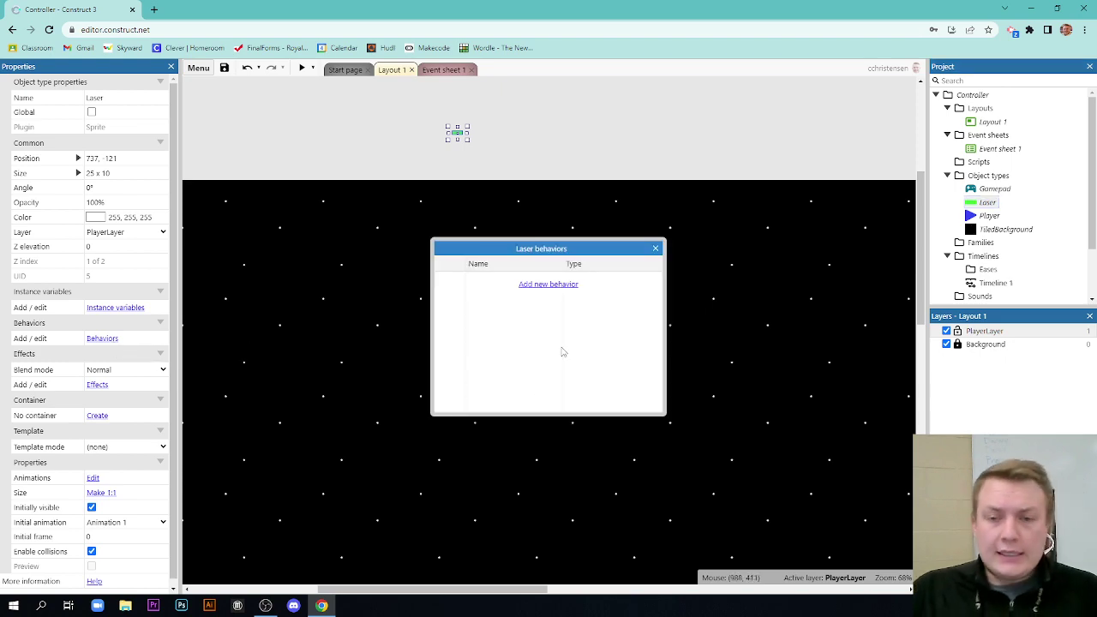
{"action": "left_click", "coordinate": [552, 285]}
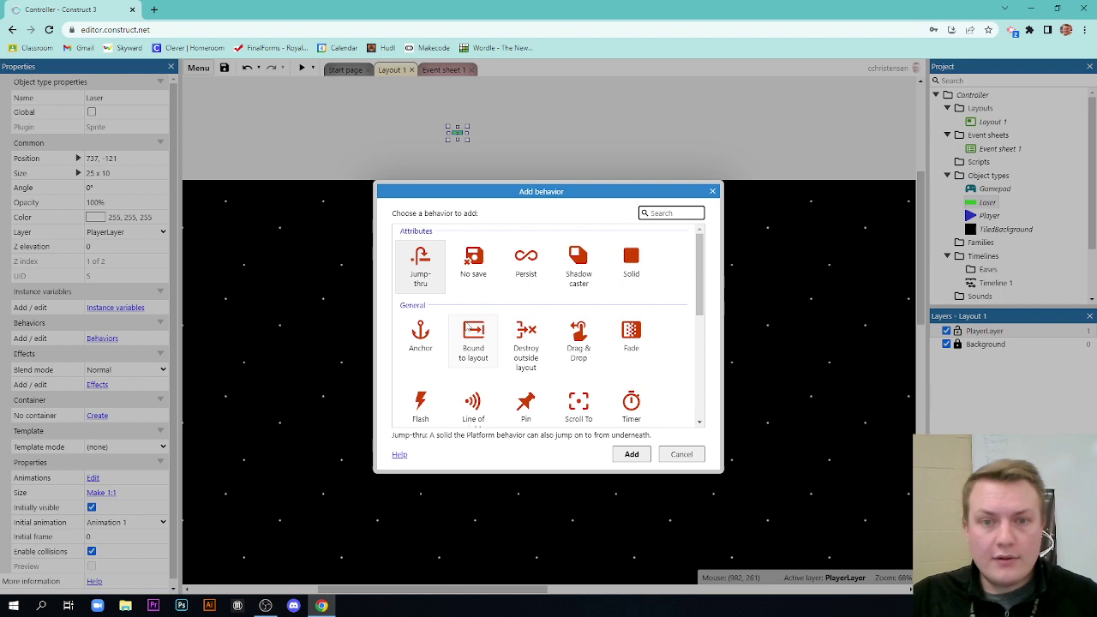
{"action": "left_click", "coordinate": [529, 337]}
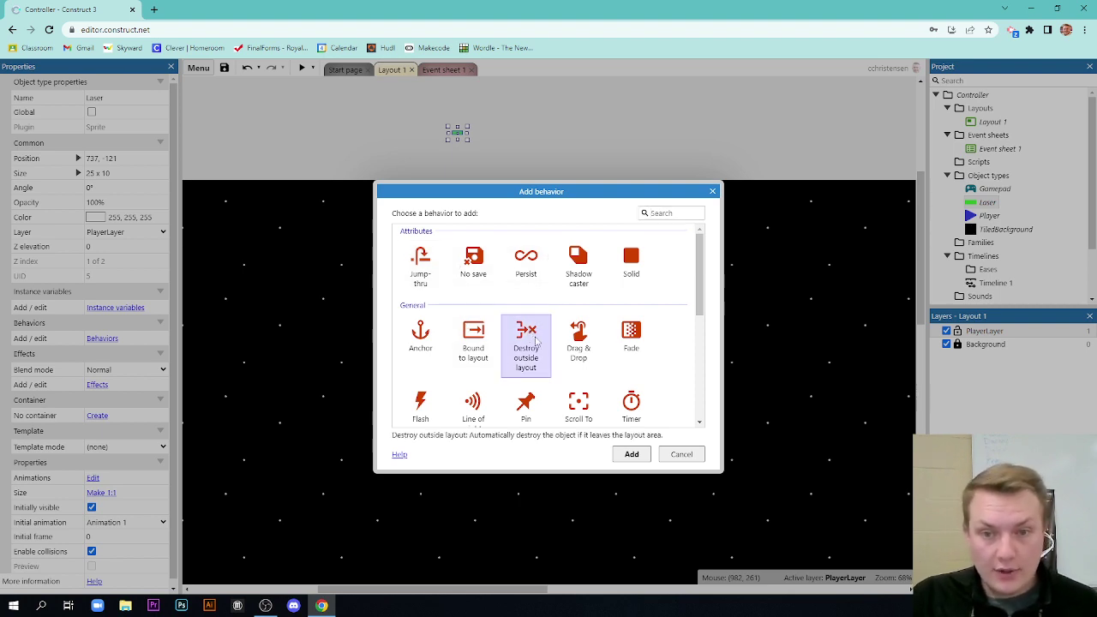
{"action": "left_click", "coordinate": [631, 455]}
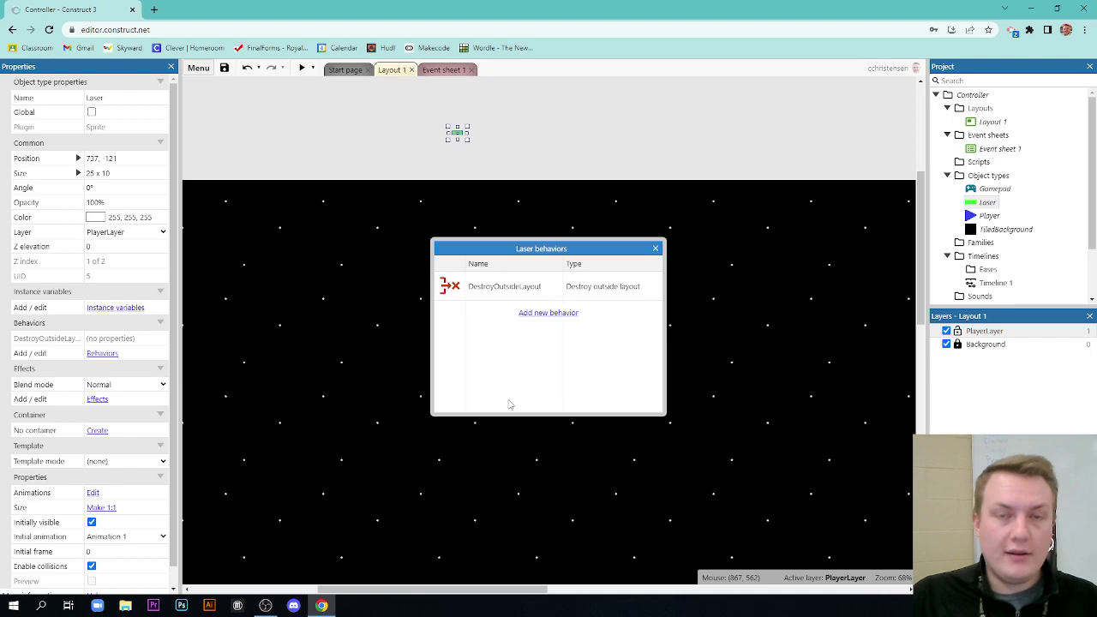
- Add the Bullet behavior to the Laser as well and close the behaviors list
{"action": "left_click", "coordinate": [547, 314]}
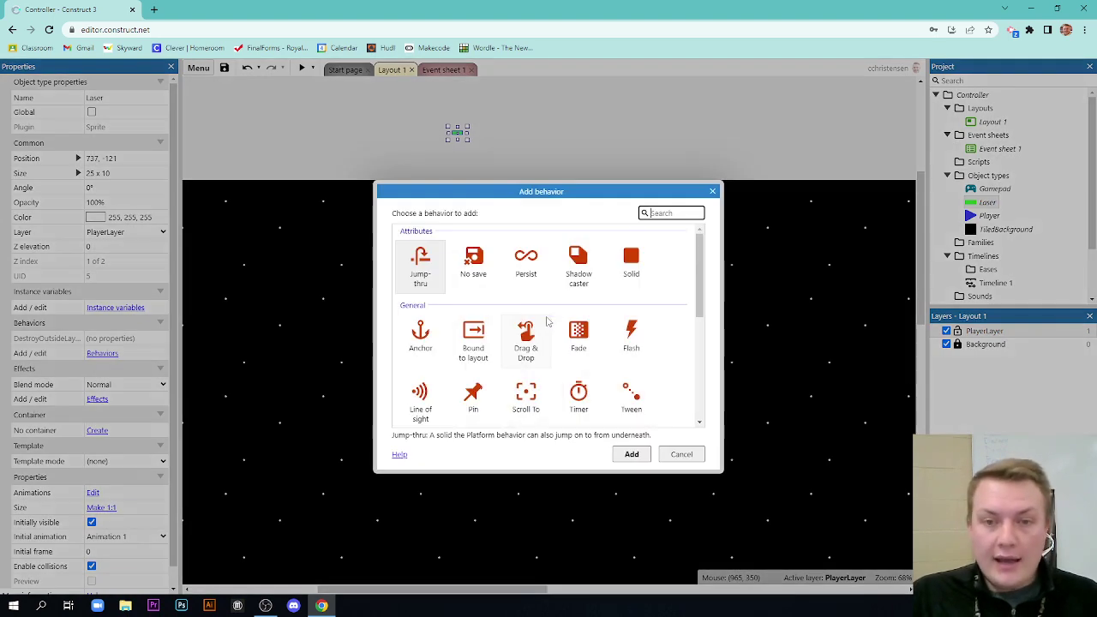
{"action": "scroll", "coordinate": [542, 287], "scroll_direction": "down", "scroll_amount": 2}
{"action": "scroll", "coordinate": [541, 287], "scroll_direction": "down", "scroll_amount": 3}
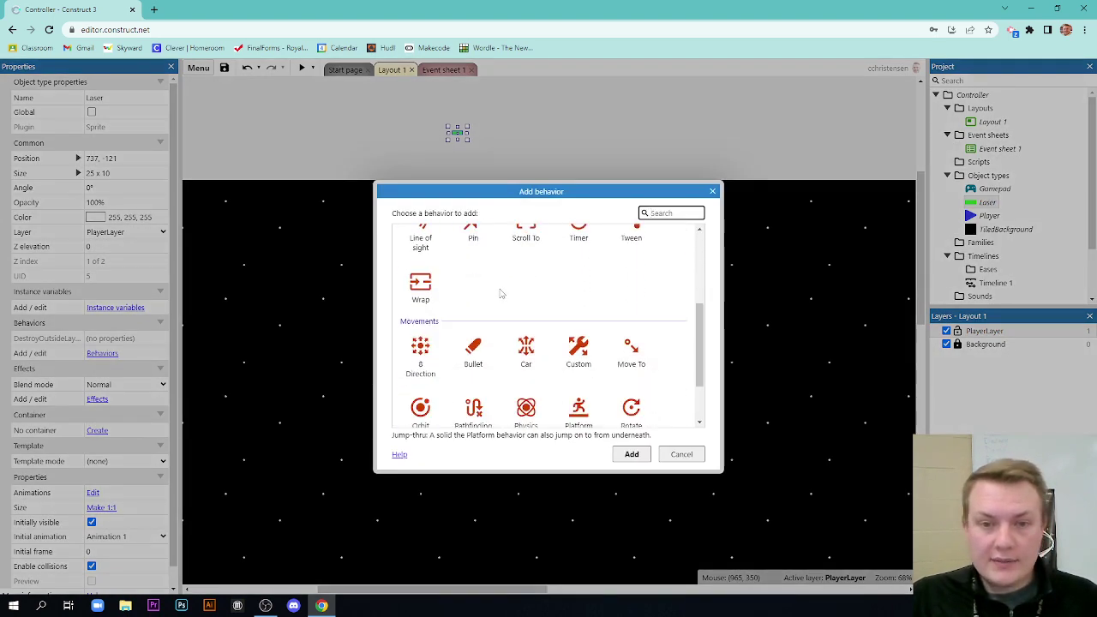
{"action": "left_click", "coordinate": [476, 299]}
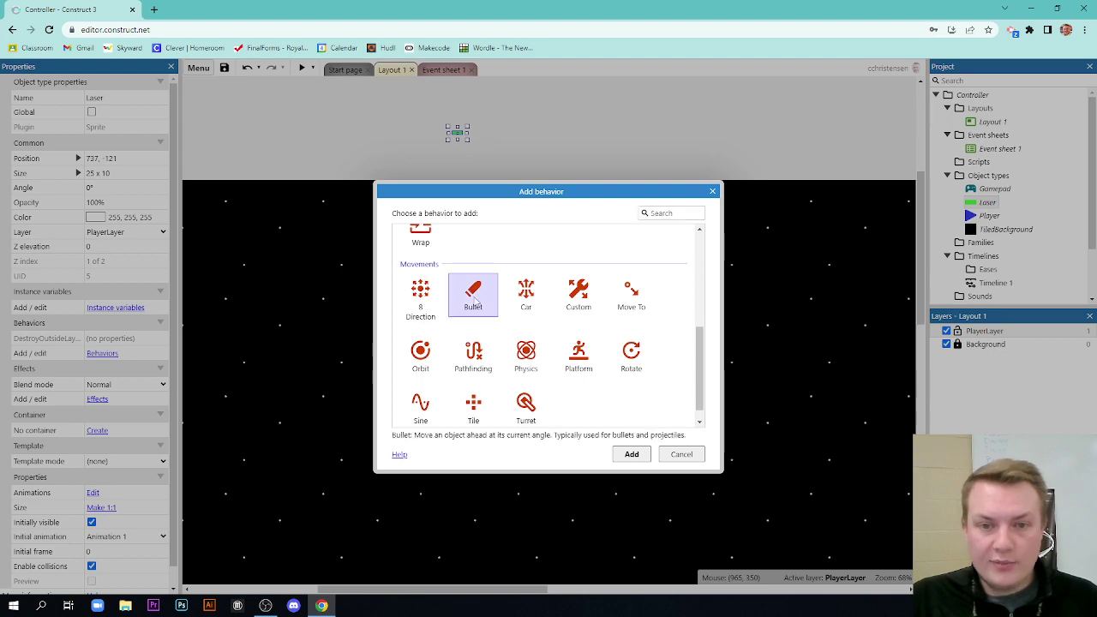
{"action": "scroll", "coordinate": [476, 300], "scroll_direction": "down", "scroll_amount": 1}
{"action": "left_click", "coordinate": [632, 455]}
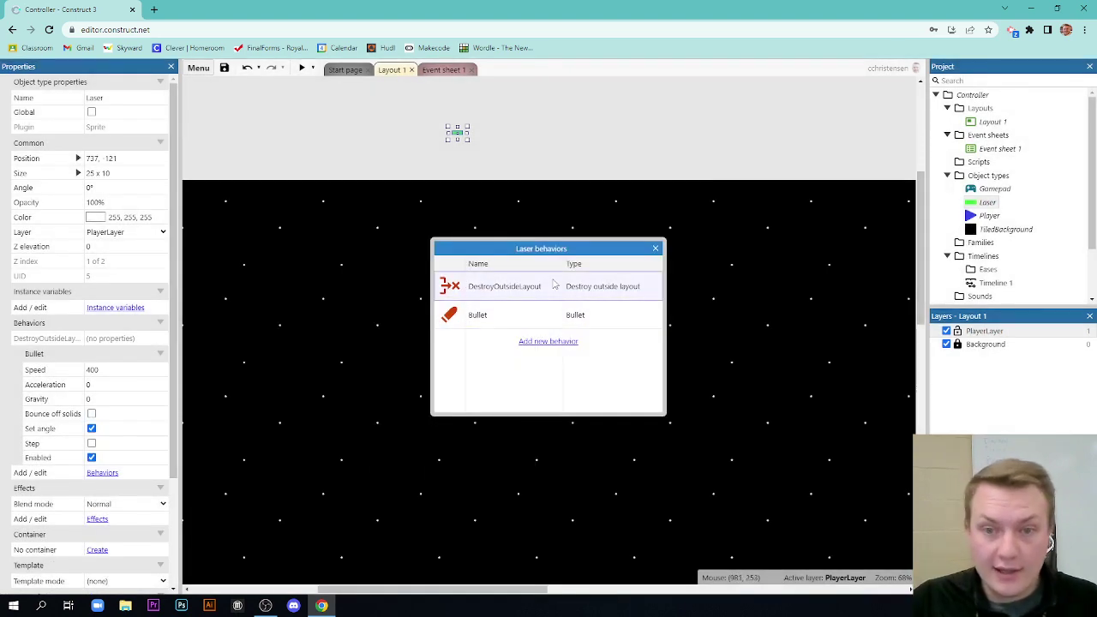
{"action": "left_click", "coordinate": [655, 249]}
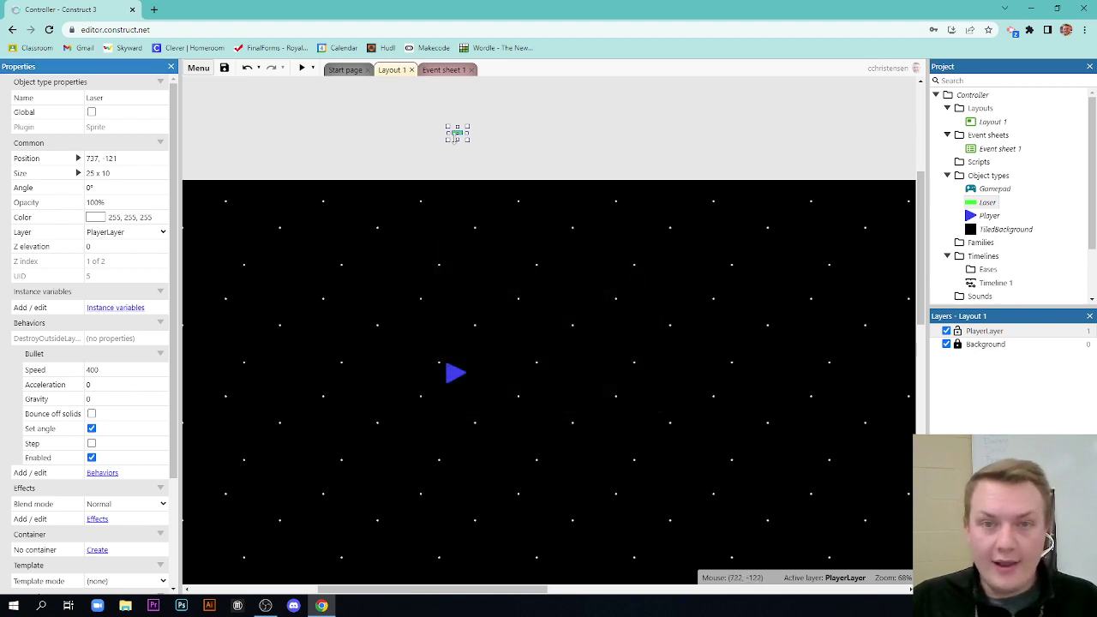
- Change the Laser's Bullet Speed property from 400 to 2000
{"action": "left_click", "coordinate": [97, 369]}
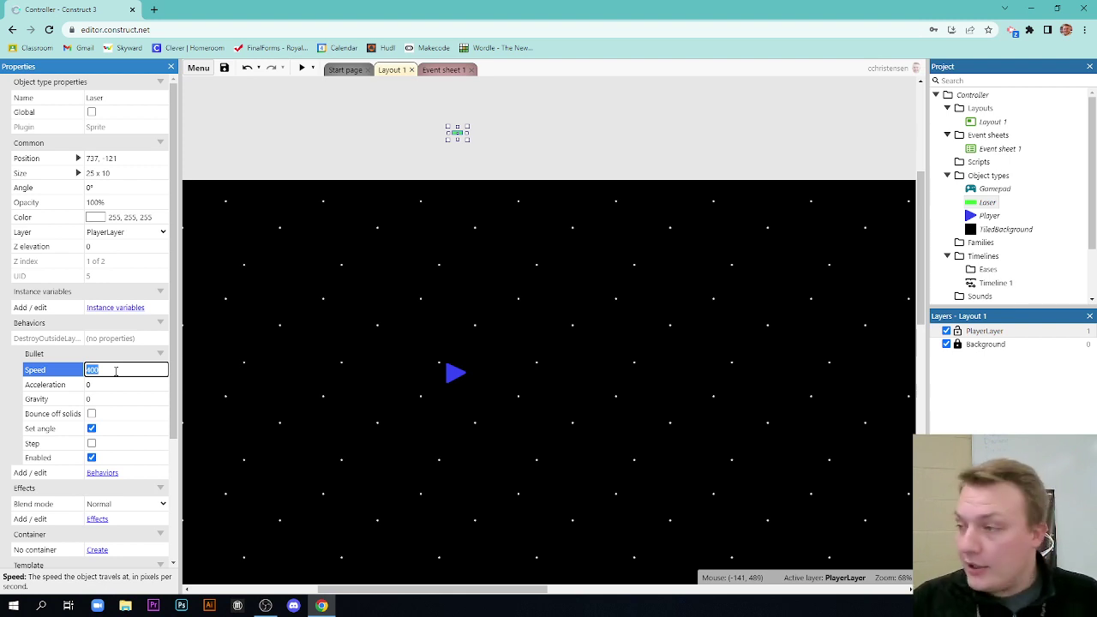
{"action": "type", "text": "2000"}
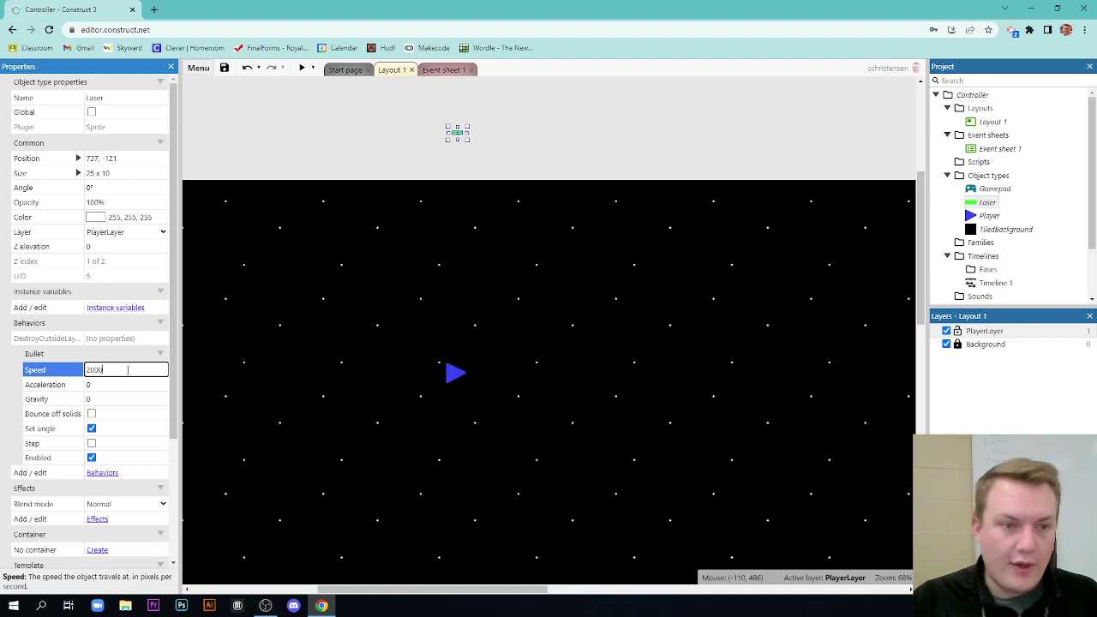
{"action": "left_click", "coordinate": [314, 159]}
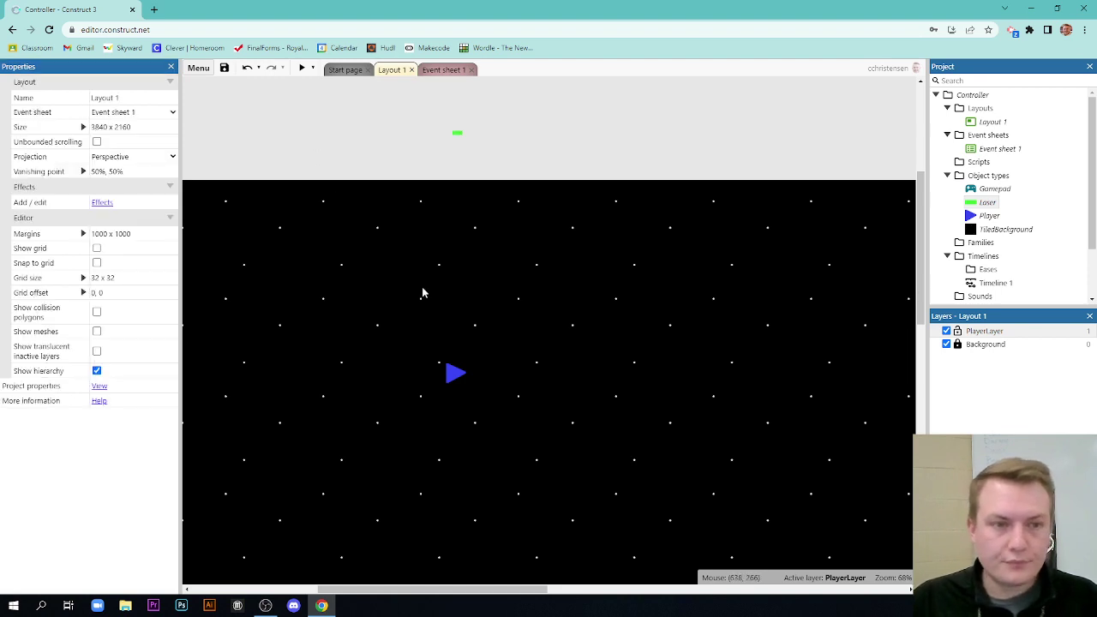
- Preview the game, steering the Player up, right, left and down, then close the preview
{"action": "left_click", "coordinate": [302, 69]}
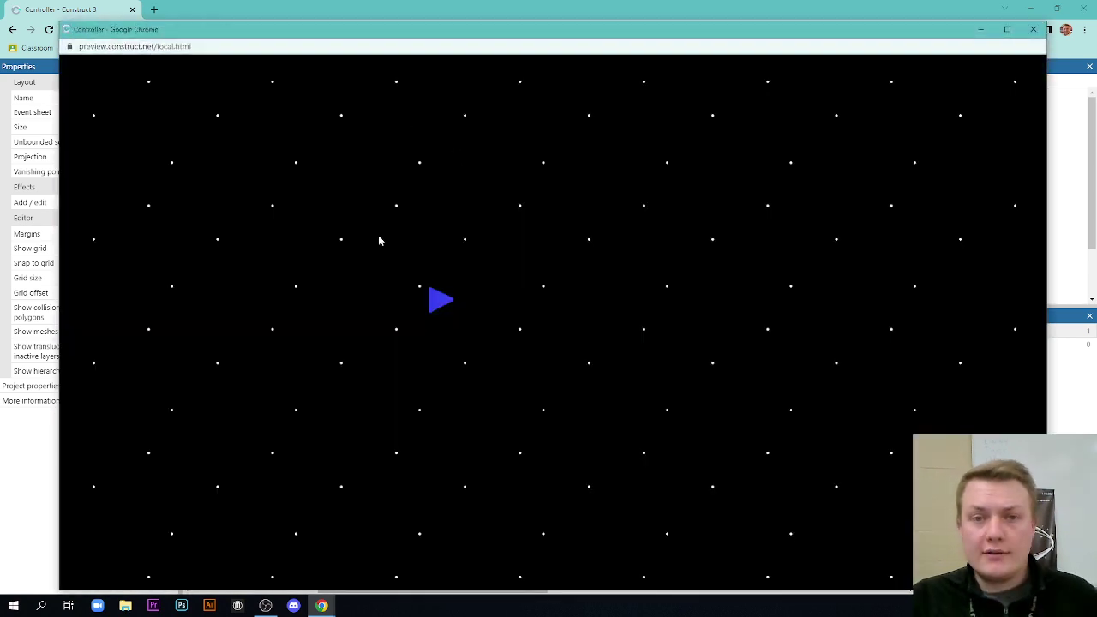
{"action": "key", "text": "Up"}
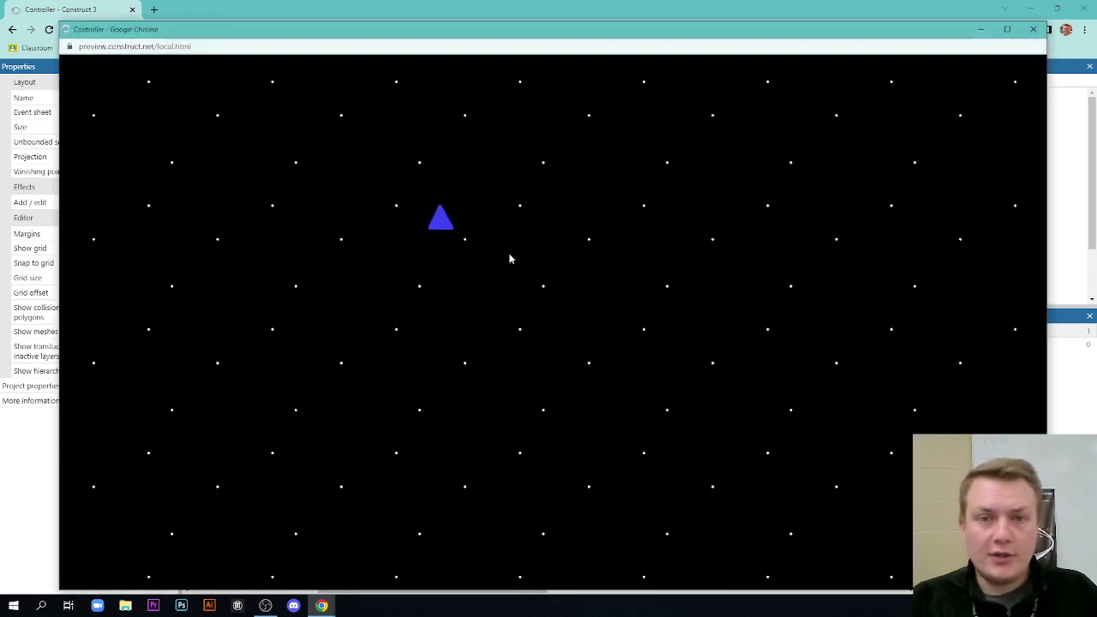
{"action": "key", "text": "Right"}
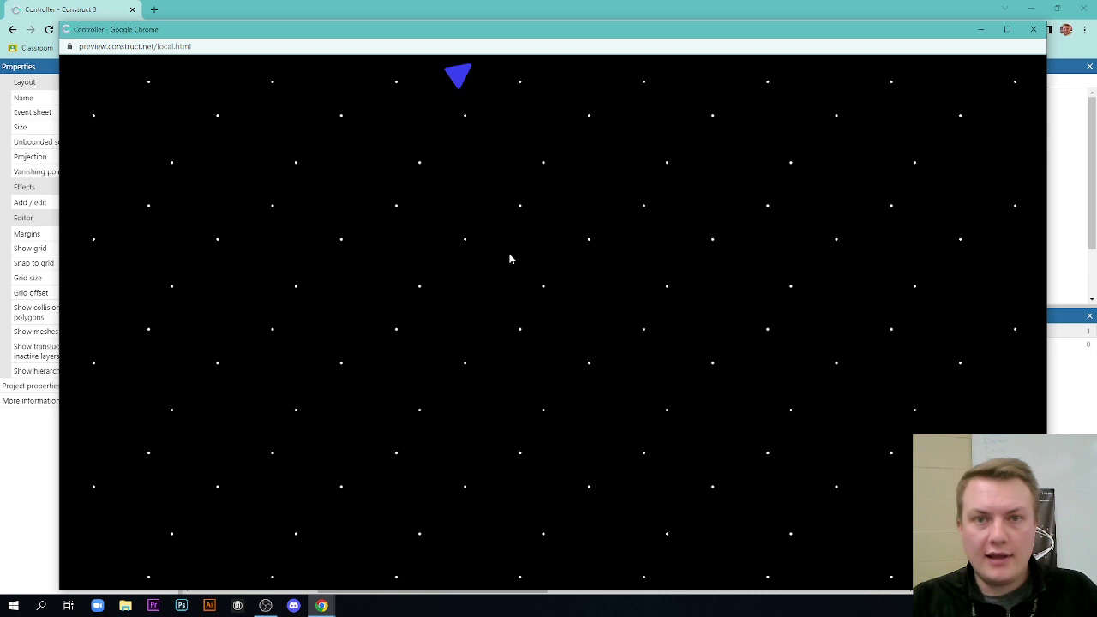
{"action": "key", "text": "Left"}
{"action": "key", "text": "Right"}
{"action": "key", "text": "Down"}
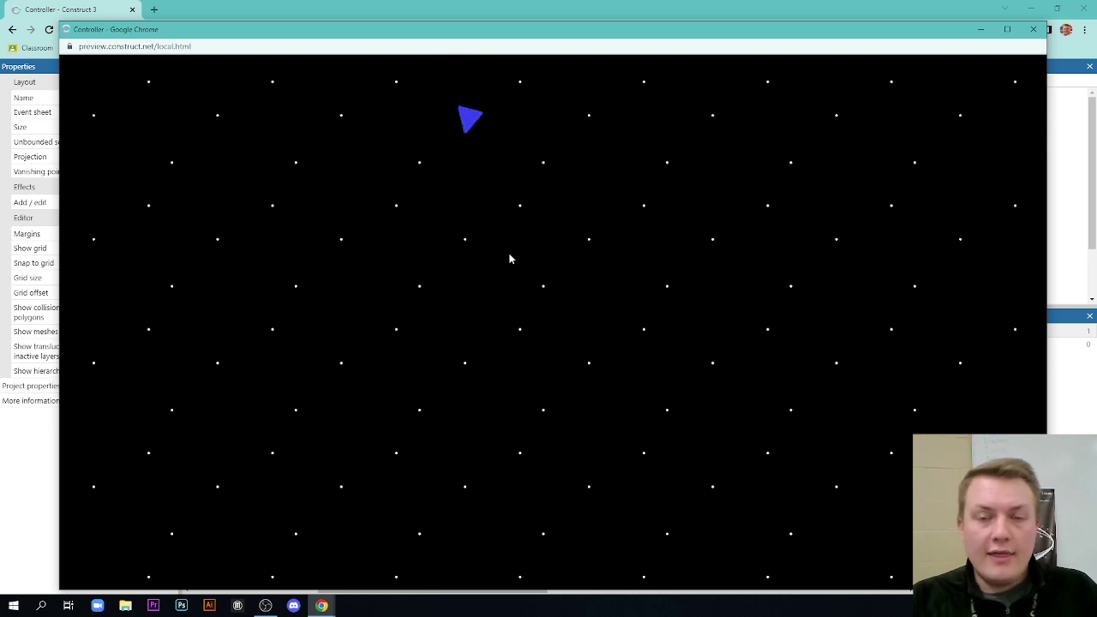
{"action": "key", "text": "Down"}
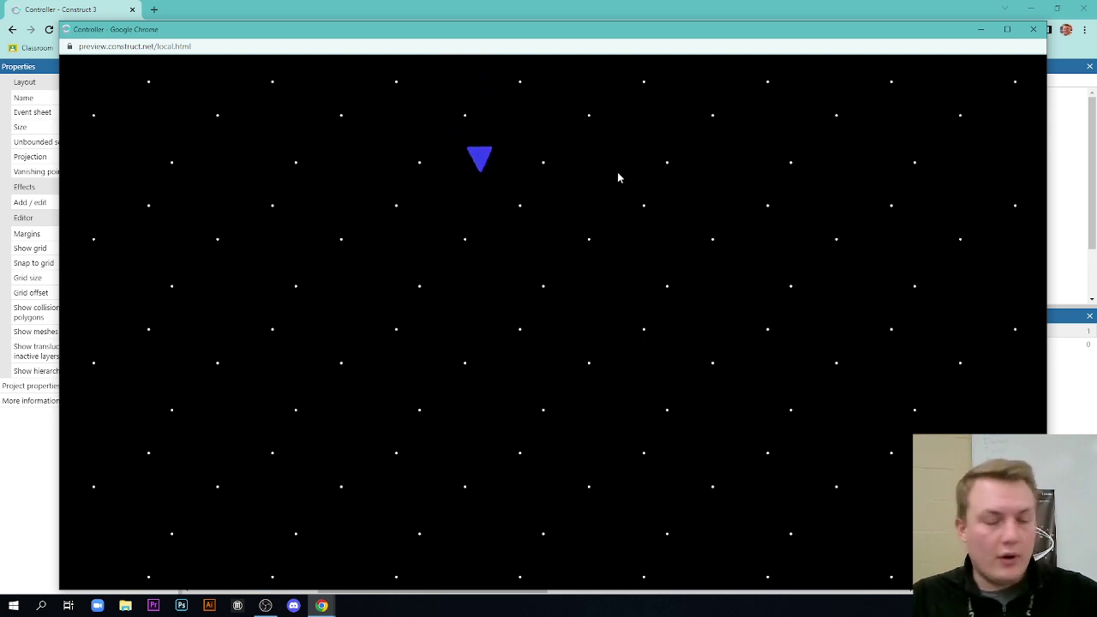
{"action": "left_click", "coordinate": [1033, 30]}
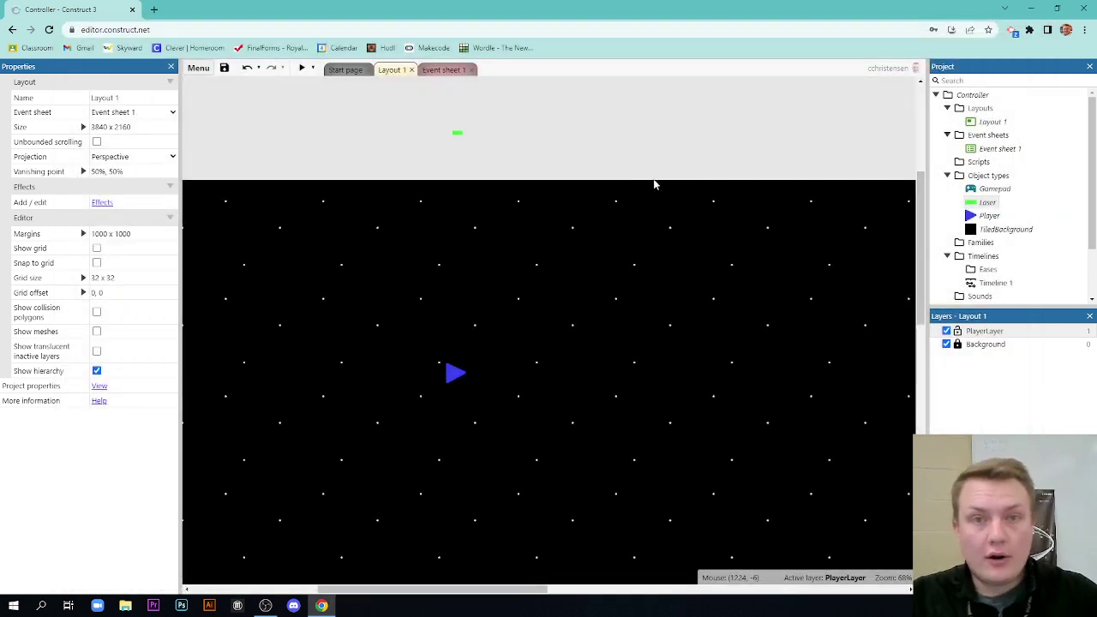
- Add a Gamepad 'On button pressed' event for the Right shoulder trigger on Event sheet 1
{"action": "left_click", "coordinate": [445, 71]}
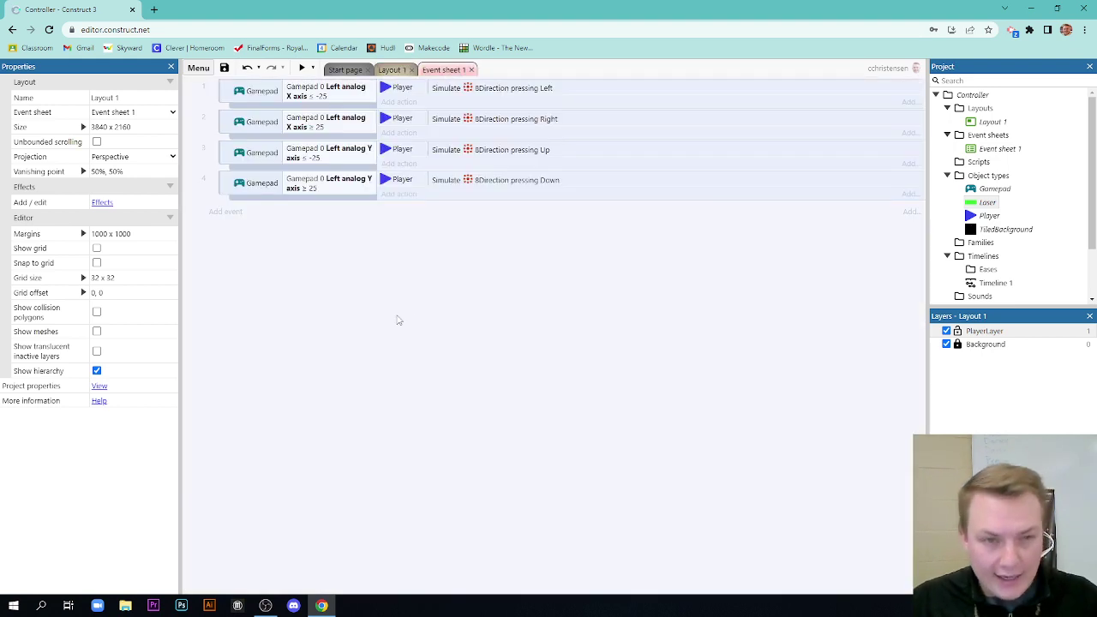
{"action": "left_click", "coordinate": [226, 212]}
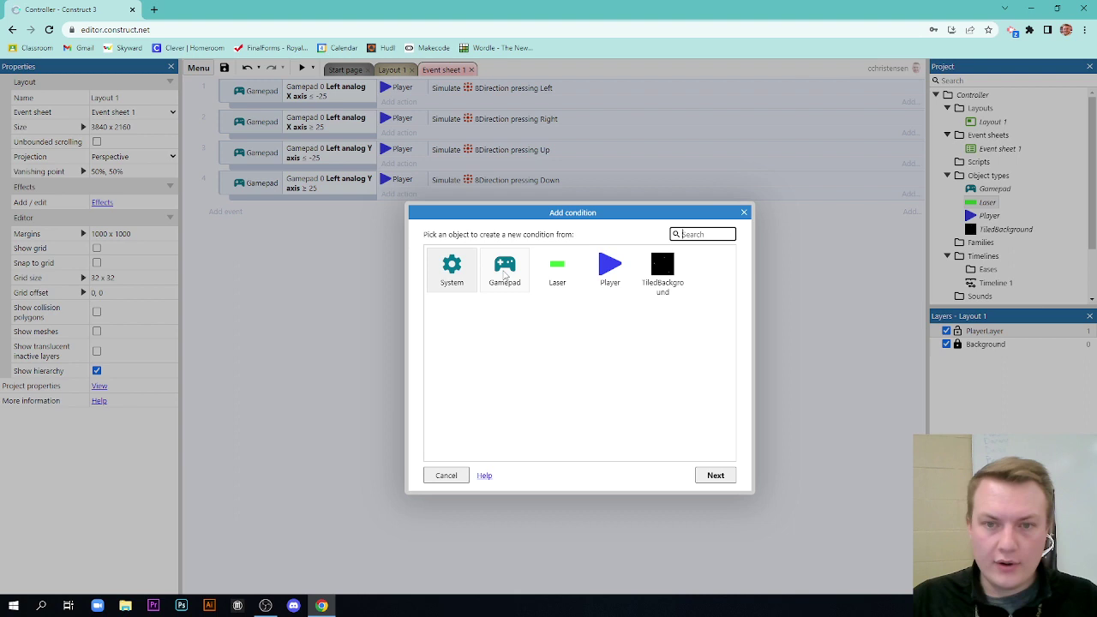
{"action": "double_click", "coordinate": [504, 273]}
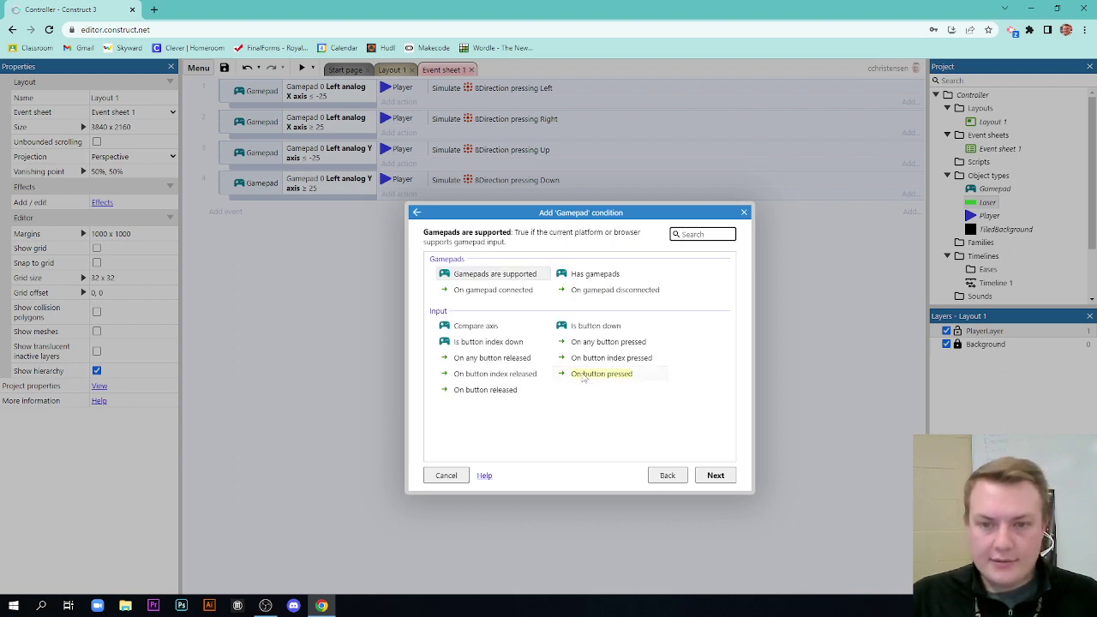
{"action": "double_click", "coordinate": [585, 375]}
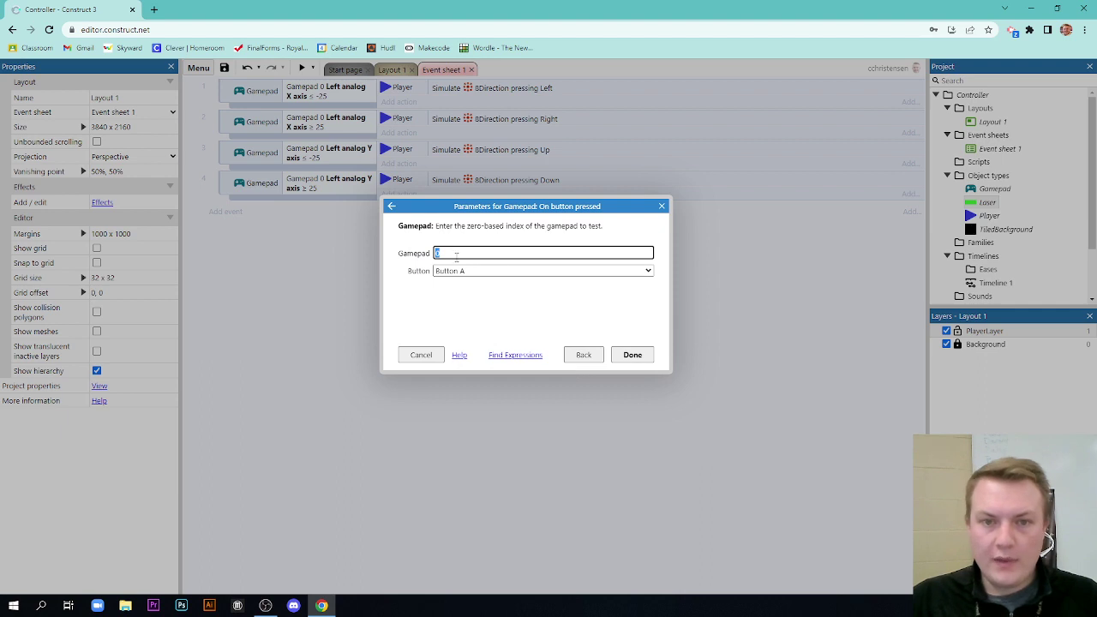
{"action": "left_click", "coordinate": [465, 272]}
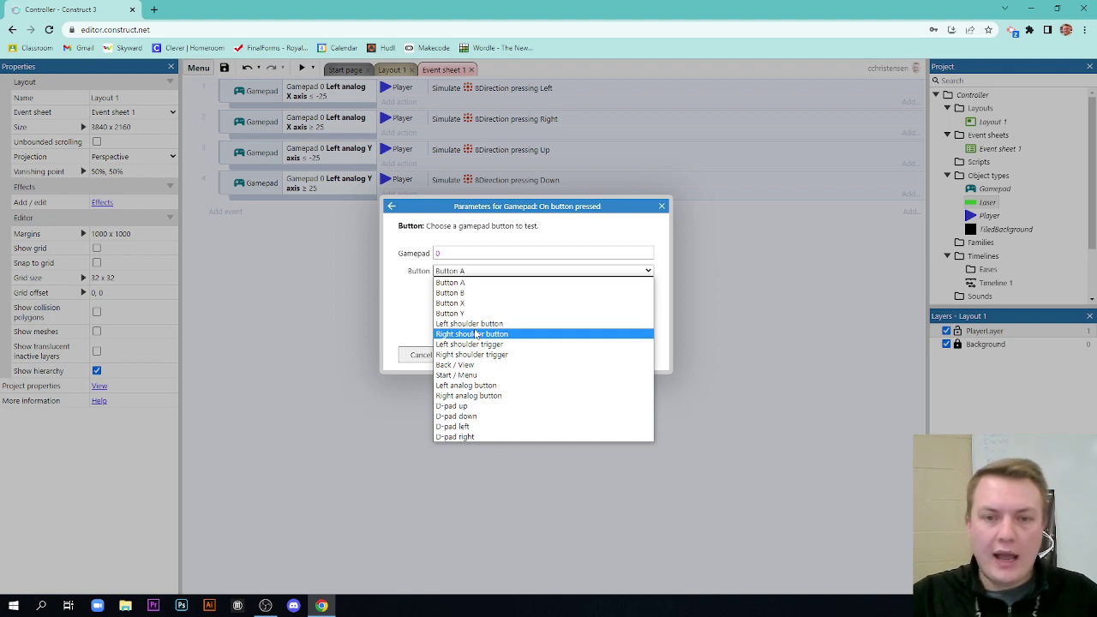
{"action": "left_click", "coordinate": [487, 355]}
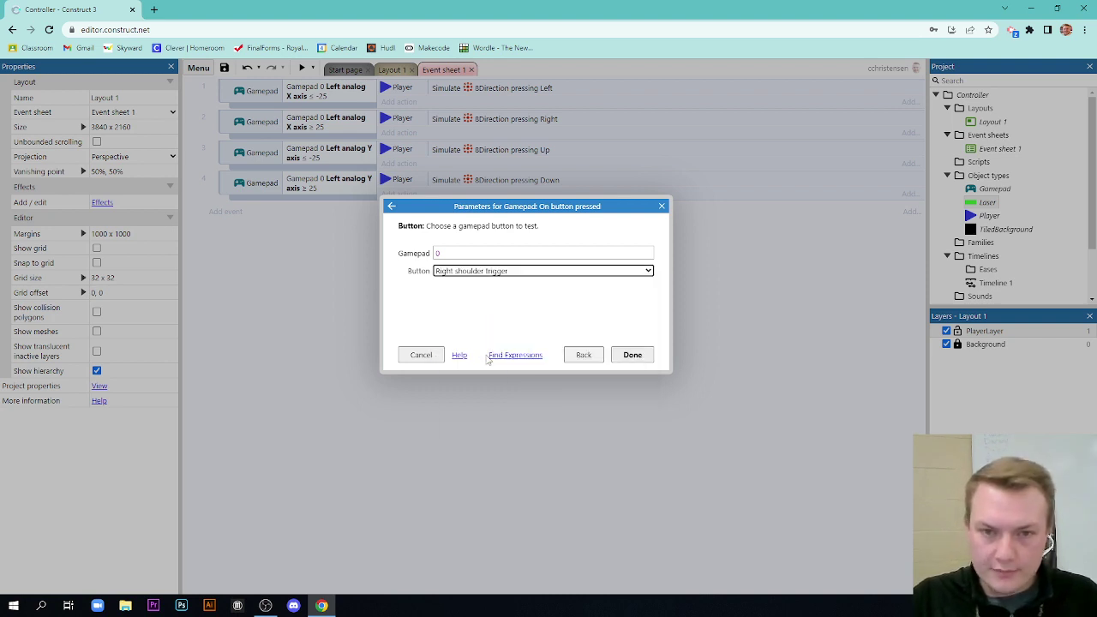
{"action": "left_click", "coordinate": [631, 356]}
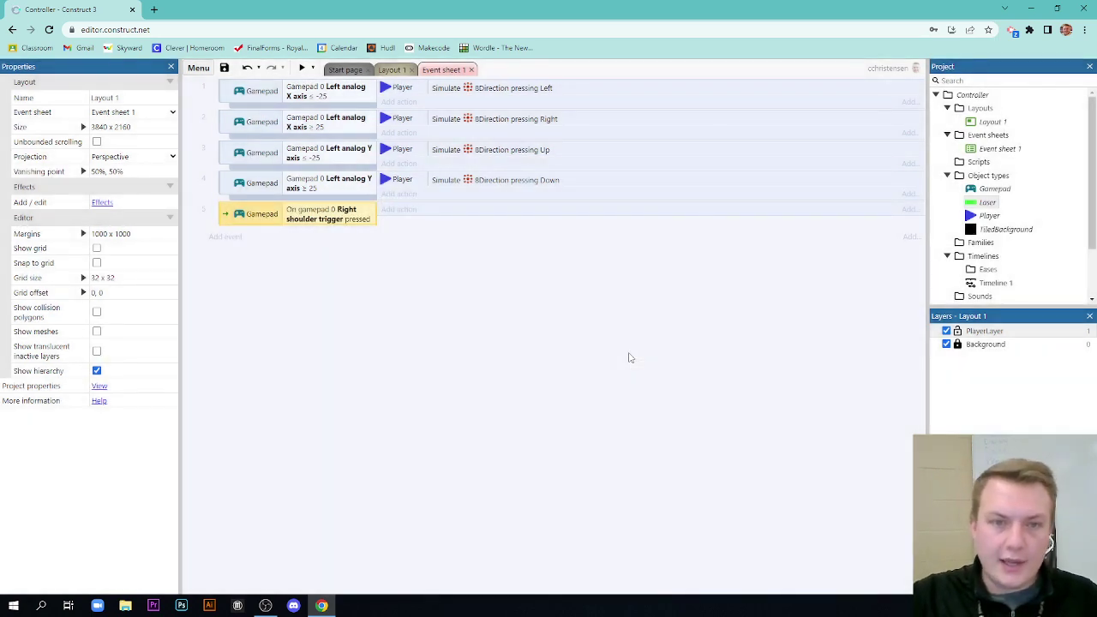
- Give event 5 a Player 'Spawn another object' action spawning Laser
{"action": "left_click", "coordinate": [399, 210]}
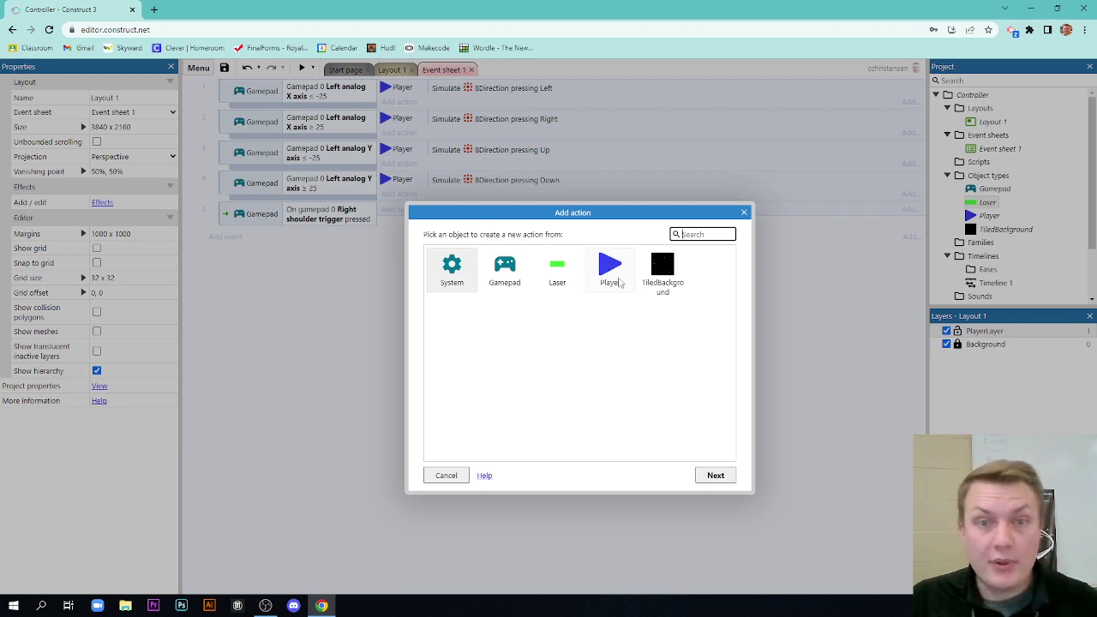
{"action": "double_click", "coordinate": [619, 281]}
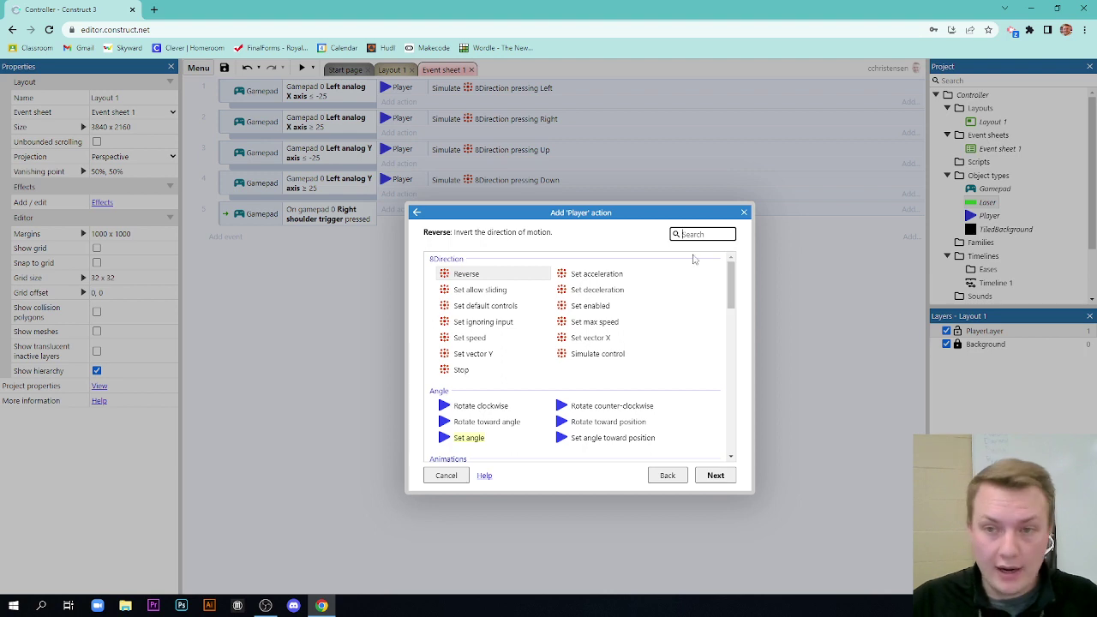
{"action": "type", "text": "spawn"}
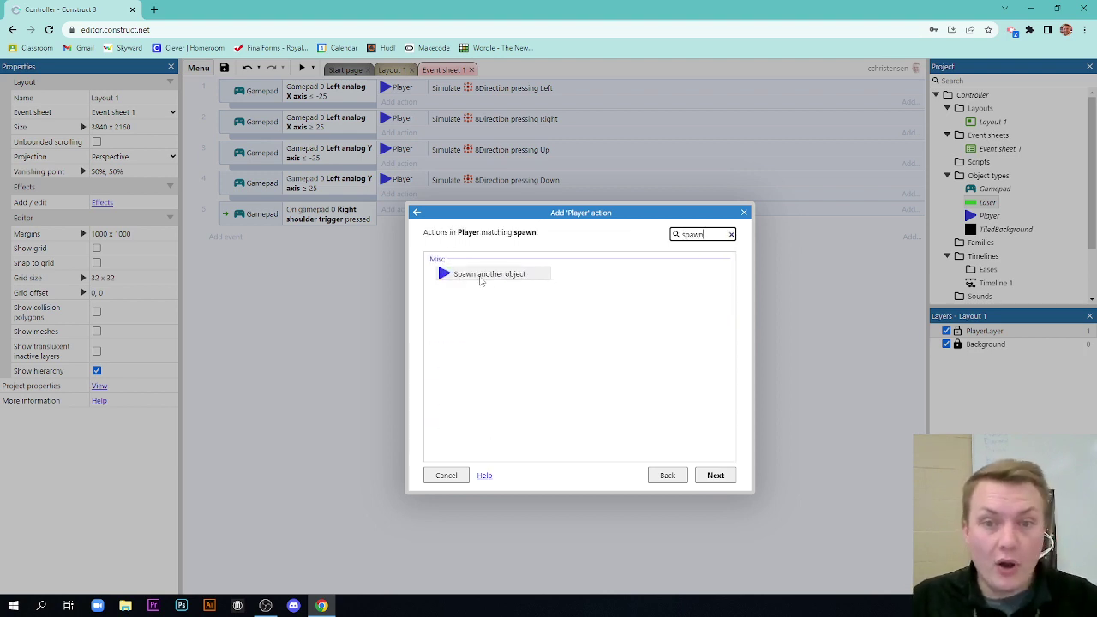
{"action": "double_click", "coordinate": [481, 274]}
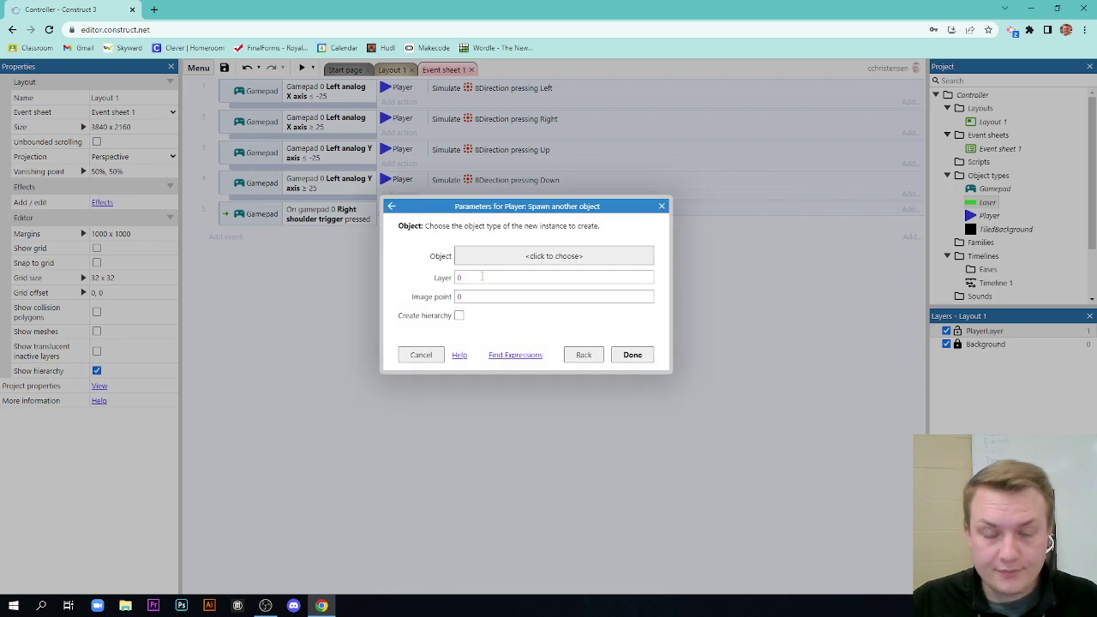
{"action": "left_click", "coordinate": [532, 256]}
{"action": "double_click", "coordinate": [462, 274]}
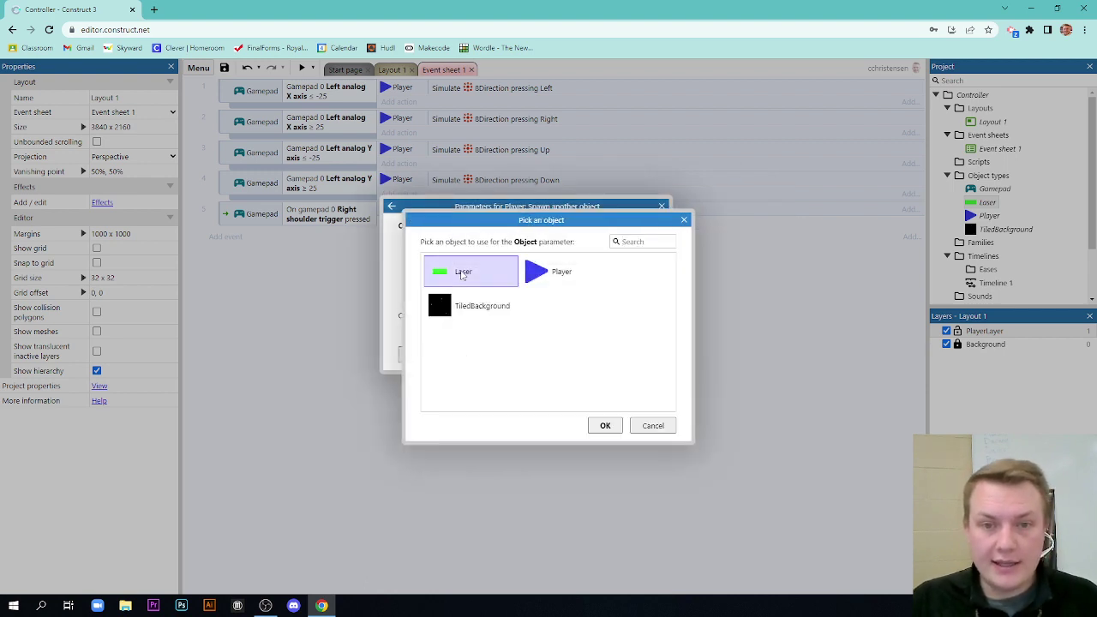
- Set the spawn's layer to 1 and image point to 1, and confirm the action
{"action": "left_click", "coordinate": [464, 288]}
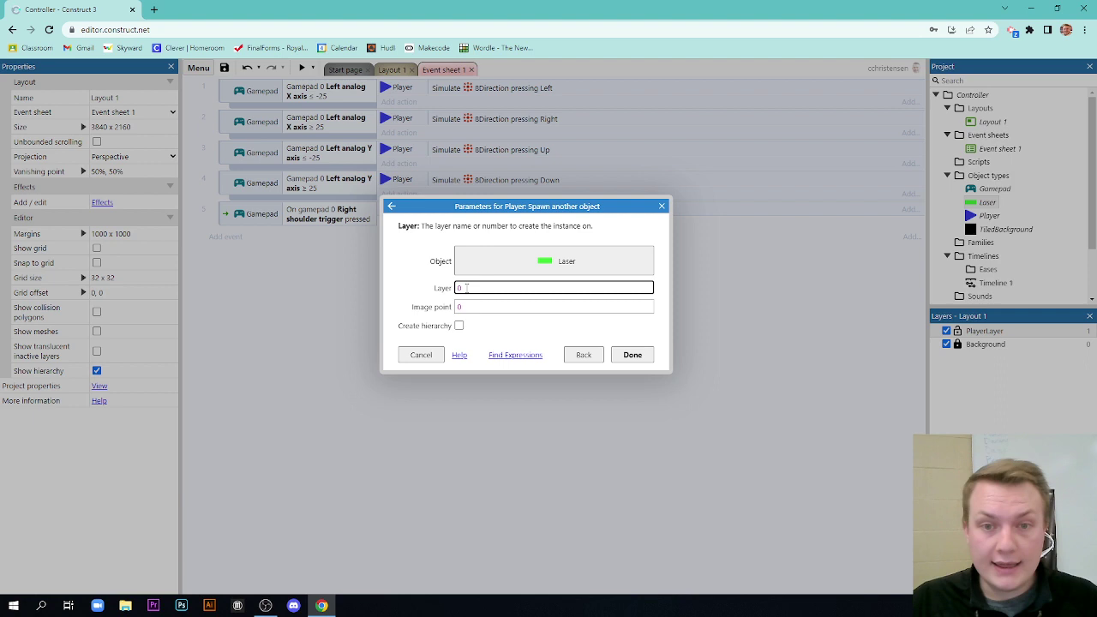
{"action": "key", "text": "BackSpace"}
{"action": "type", "text": "1"}
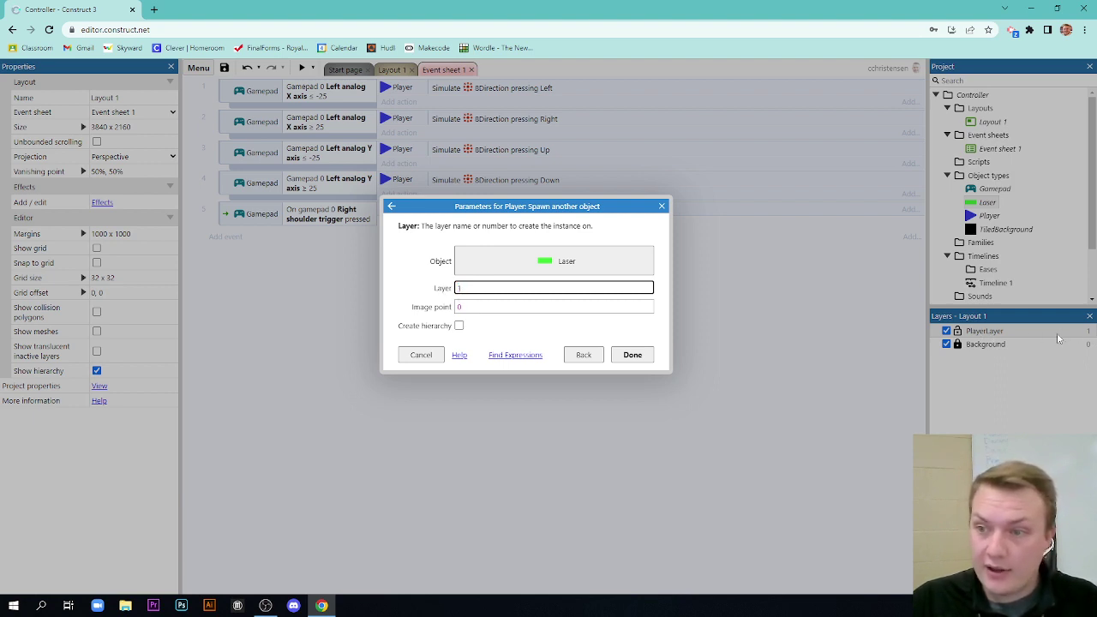
{"action": "left_click", "coordinate": [476, 306]}
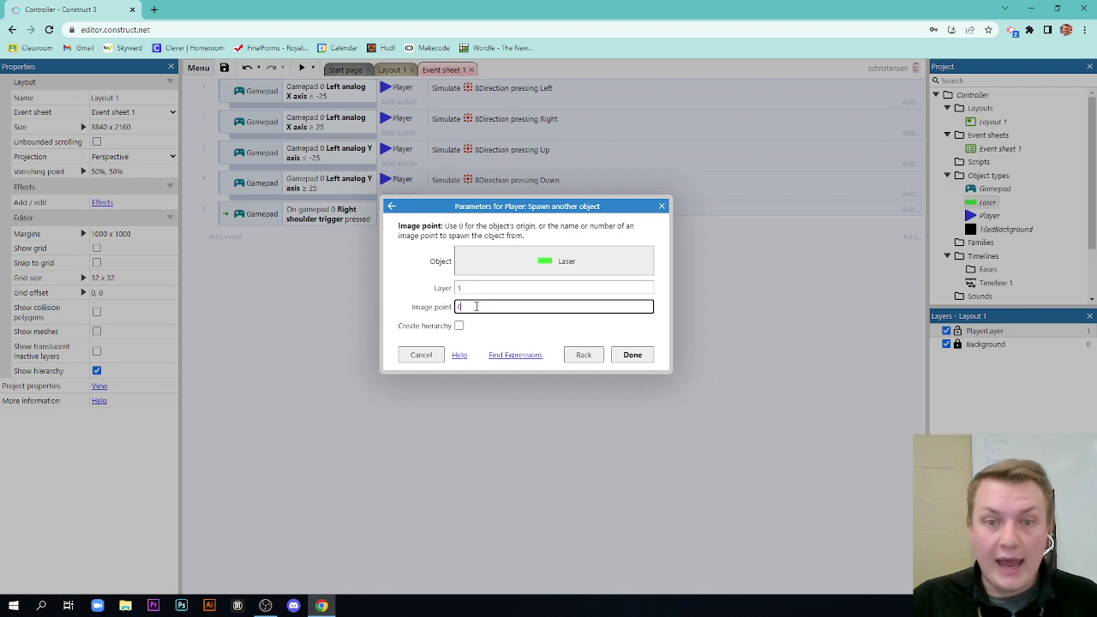
{"action": "type", "text": "1"}
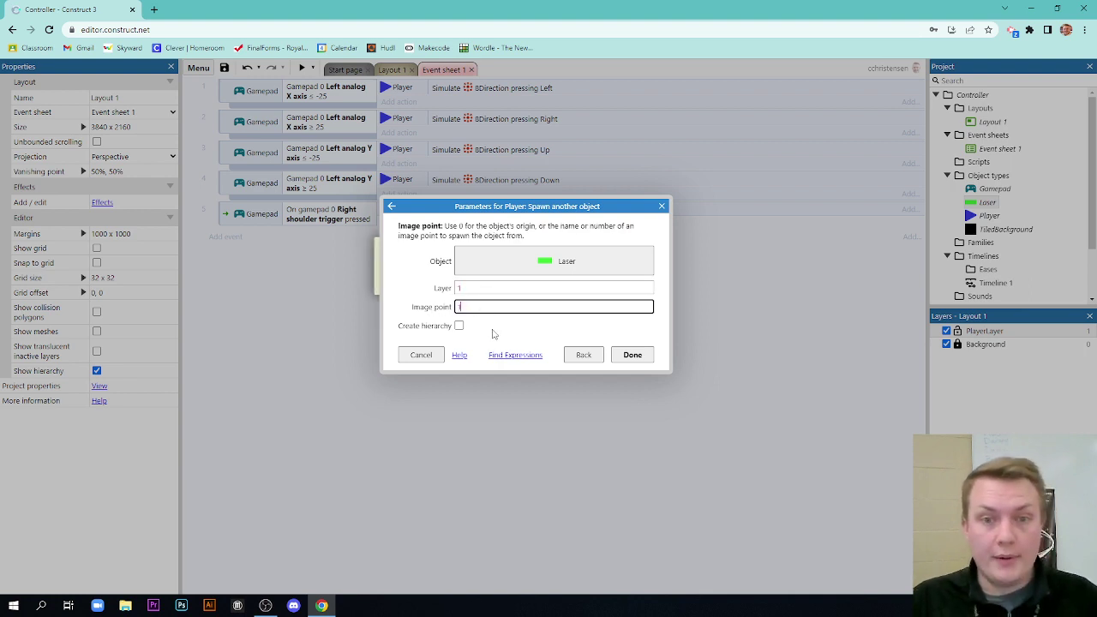
{"action": "left_click", "coordinate": [493, 335]}
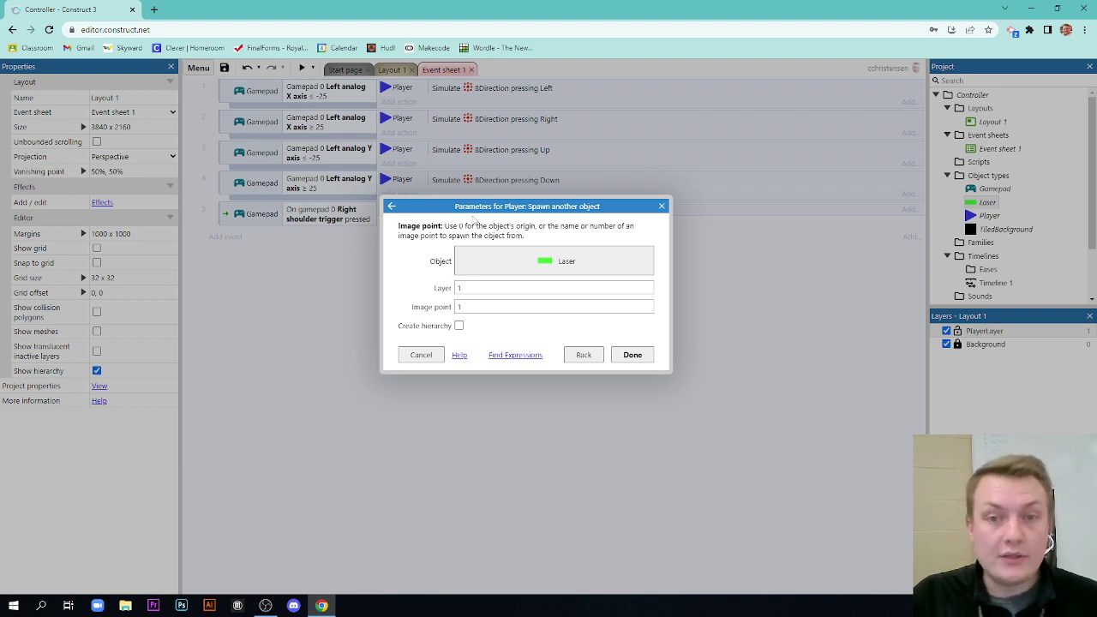
{"action": "left_click", "coordinate": [632, 356]}
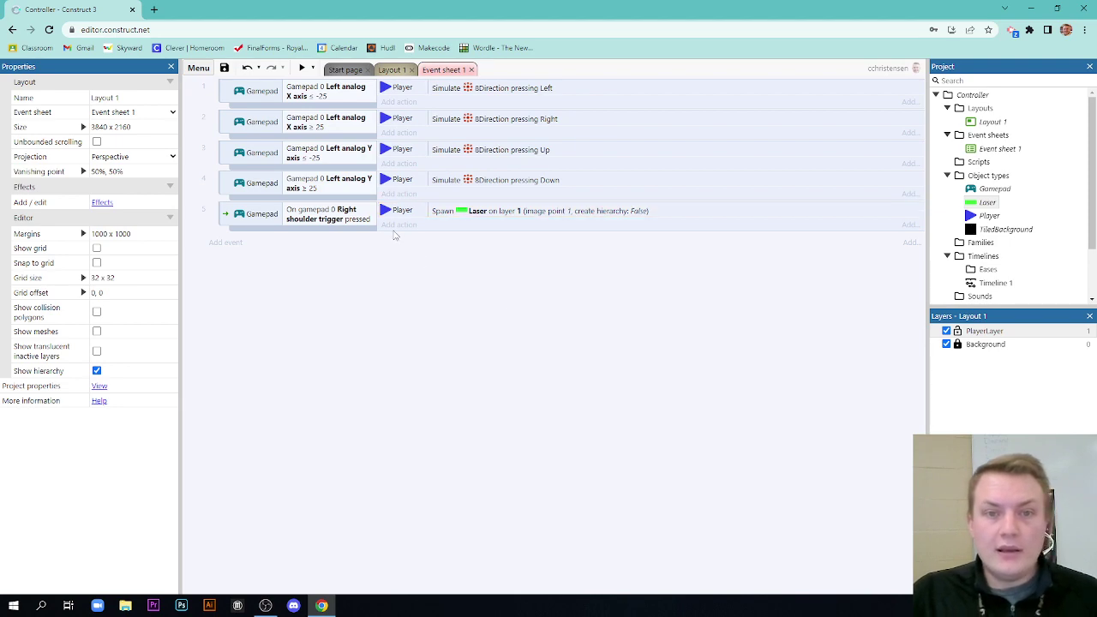
- Run a game preview to test the Laser trigger and ship movement
{"action": "left_click", "coordinate": [301, 68]}
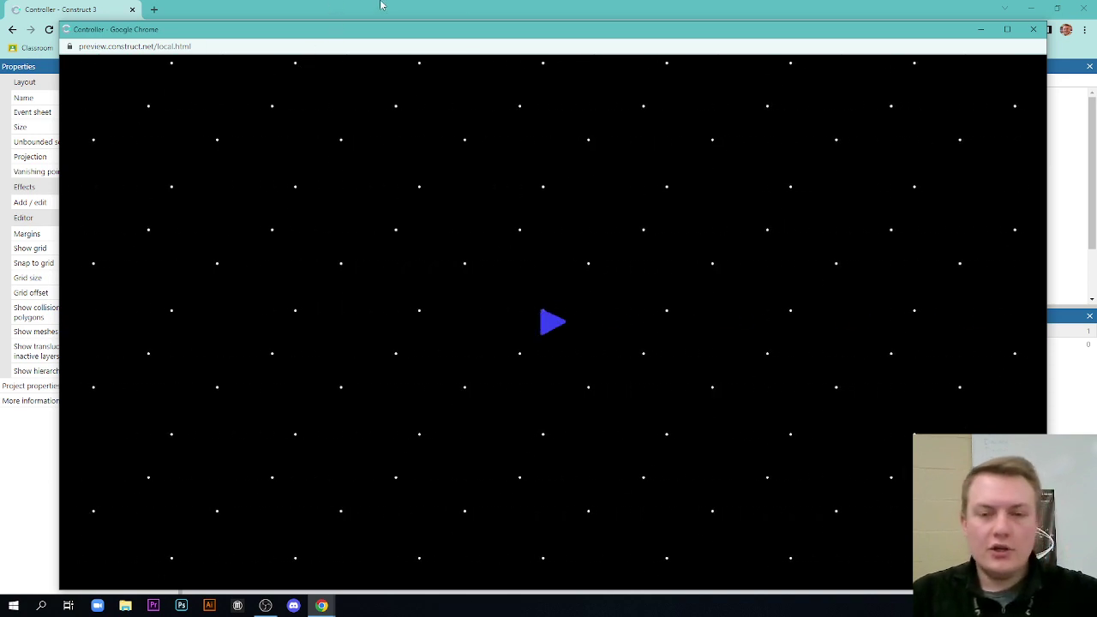
- Close the game preview window to return to the editor
{"action": "left_click", "coordinate": [1034, 31]}
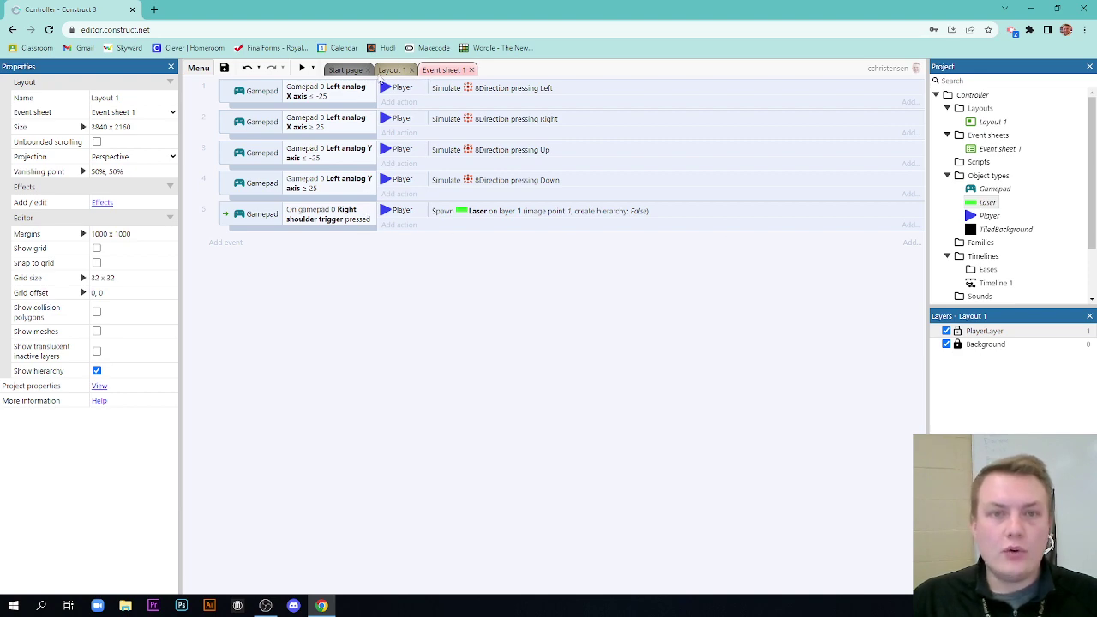
{"action": "left_click", "coordinate": [392, 70]}
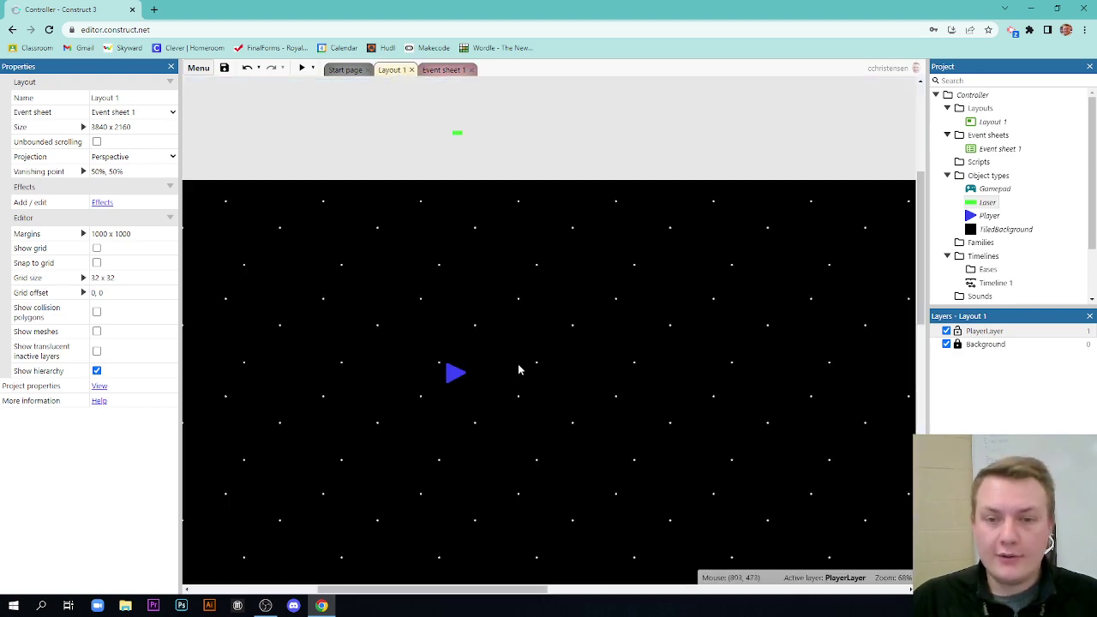
{"action": "scroll", "coordinate": [519, 369], "scroll_direction": "down", "scroll_amount": 5, "text": "ctrl"}
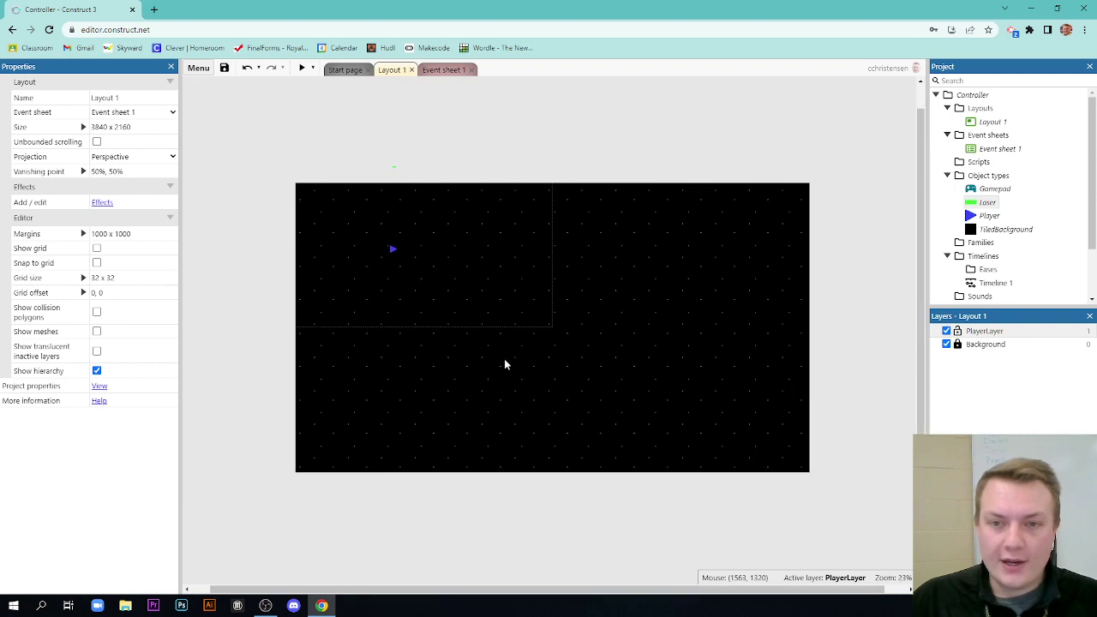
{"action": "scroll", "coordinate": [504, 364], "scroll_direction": "up", "scroll_amount": 2, "text": "ctrl"}
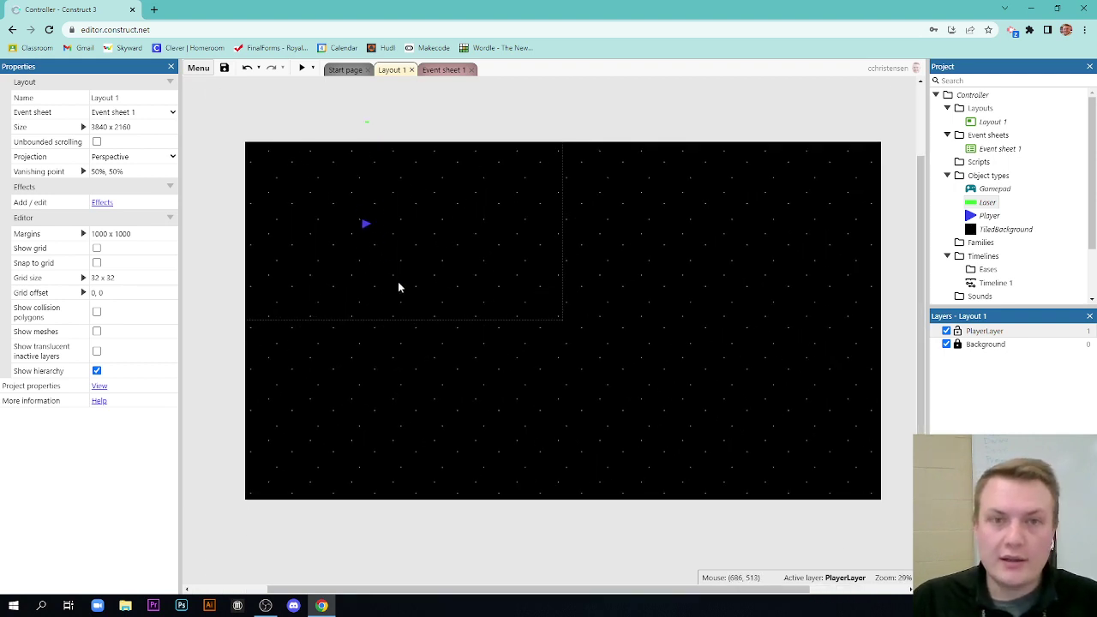
{"action": "scroll", "coordinate": [368, 228], "scroll_direction": "up", "scroll_amount": 4, "text": "ctrl"}
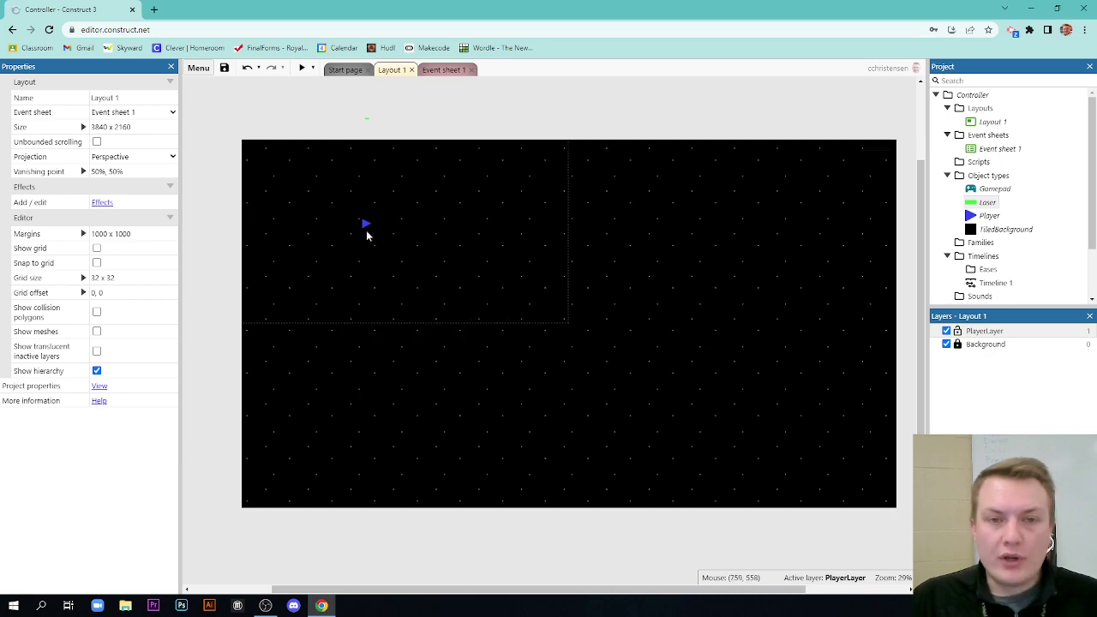
{"action": "scroll", "coordinate": [370, 230], "scroll_direction": "down", "scroll_amount": 2, "text": "ctrl"}
{"action": "scroll", "coordinate": [370, 230], "scroll_direction": "down", "scroll_amount": 2, "text": "ctrl"}
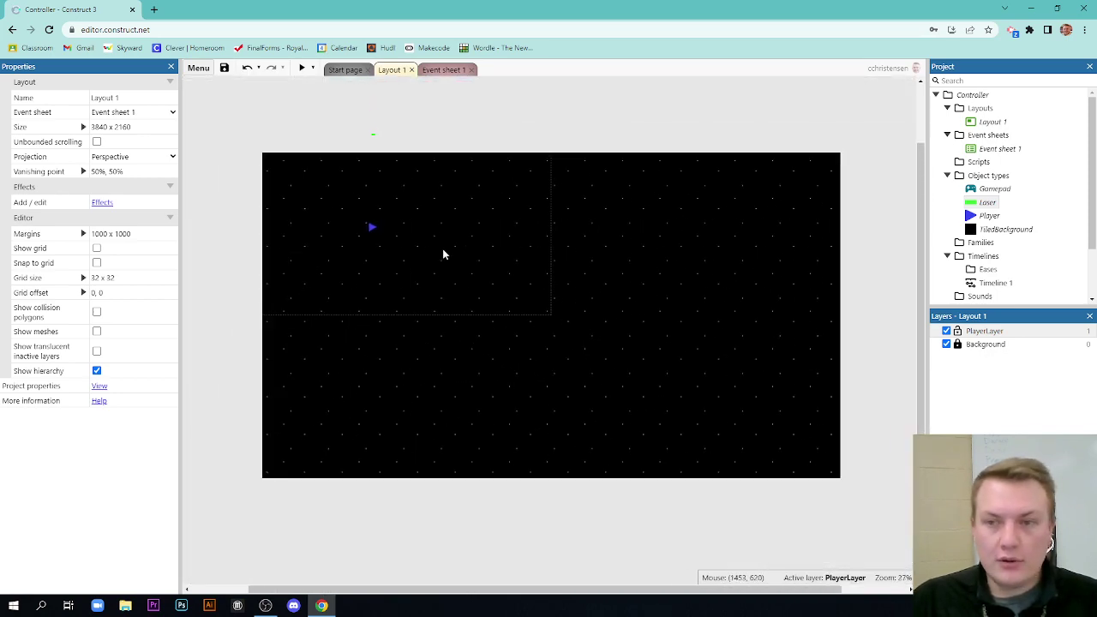
{"action": "scroll", "coordinate": [443, 249], "scroll_direction": "up", "scroll_amount": 3, "text": "ctrl"}
{"action": "scroll", "coordinate": [383, 184], "scroll_direction": "down", "scroll_amount": 1, "text": "ctrl"}
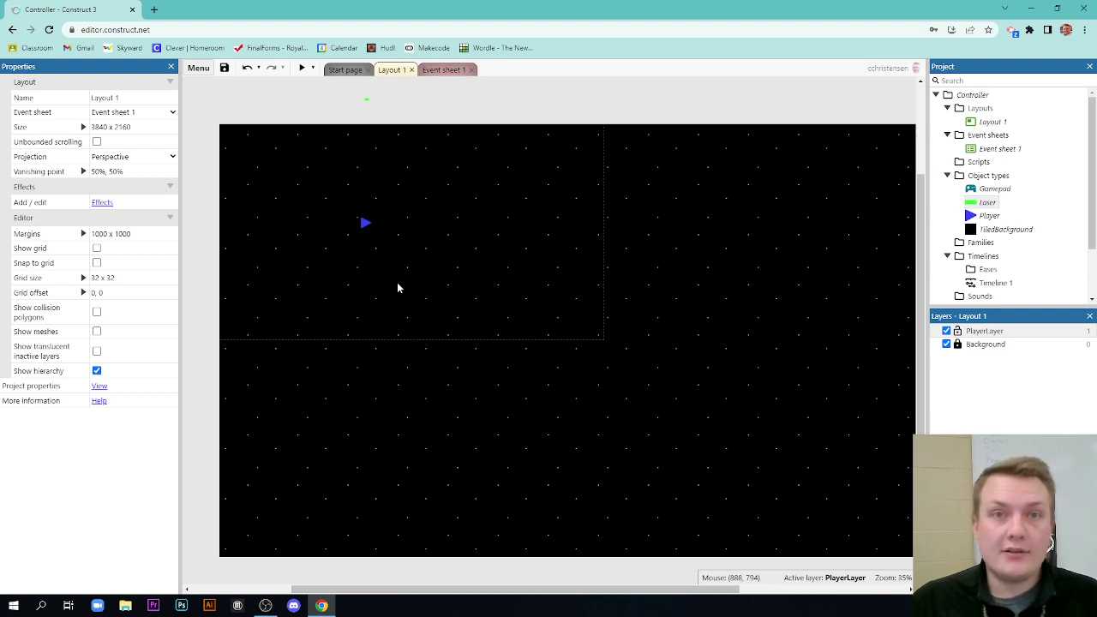